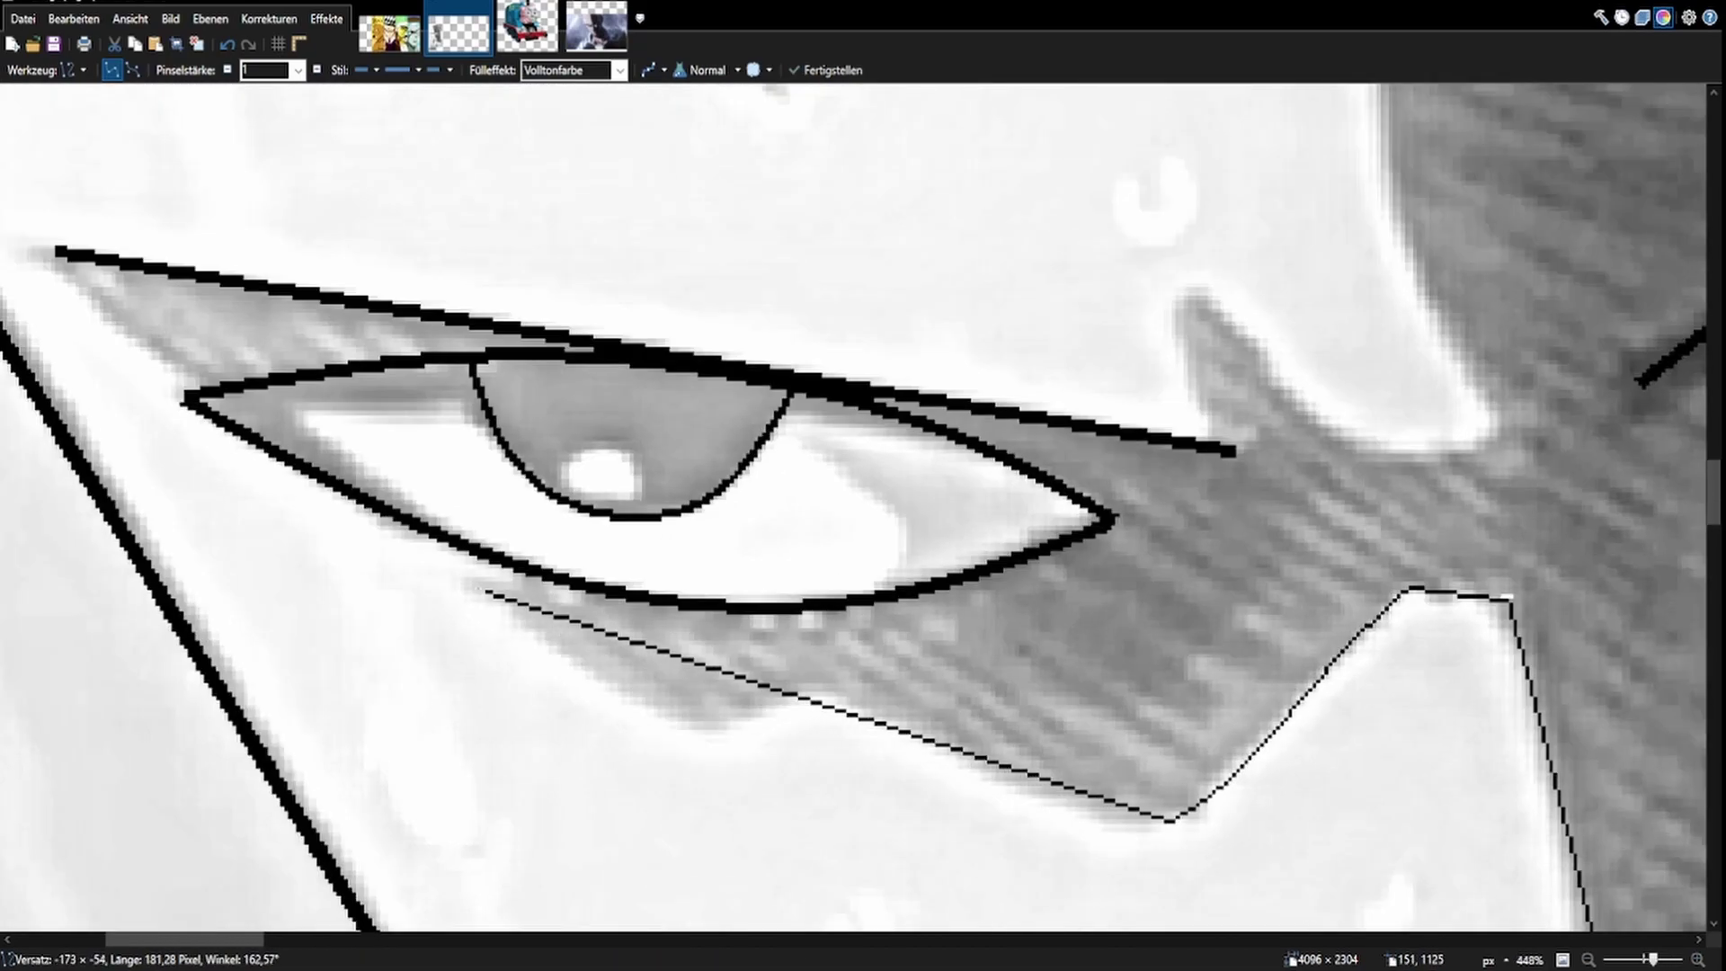
# Step: Trace the lower edge of the shadow beneath the eye on the light side of the face with a 1-pixel curve
pyautogui.moveTo(1157, 818); pyautogui.dragTo(1212, 834)
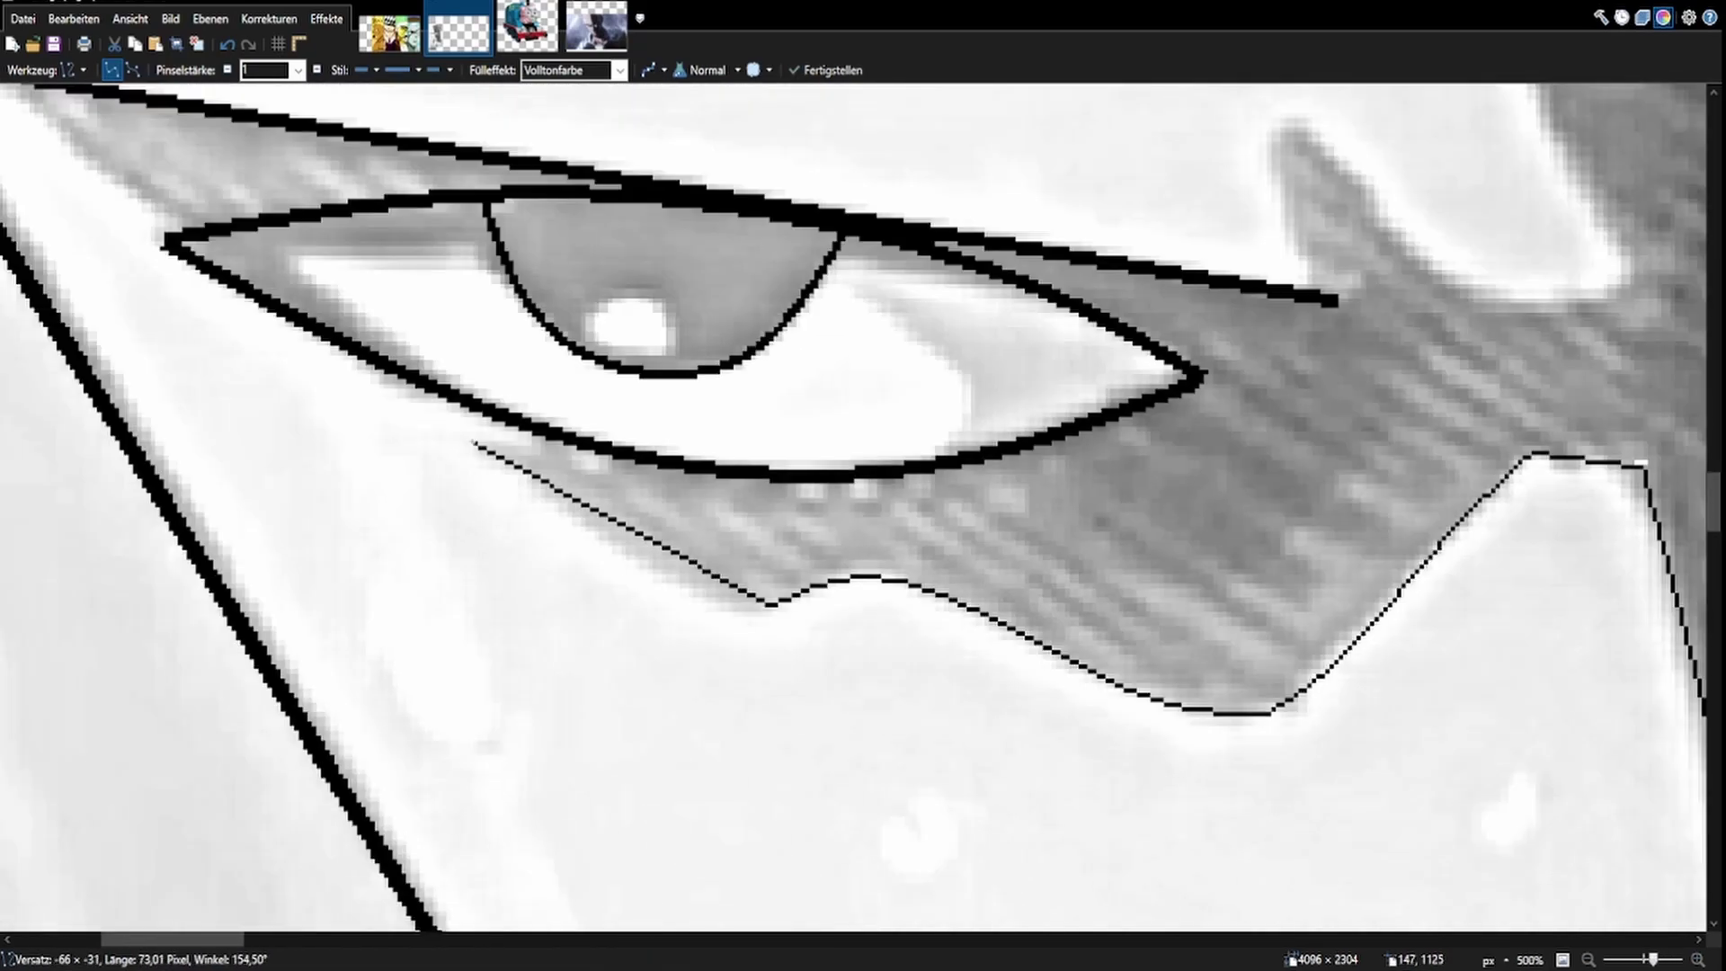
pyautogui.moveTo(538, 604); pyautogui.dragTo(527, 618)
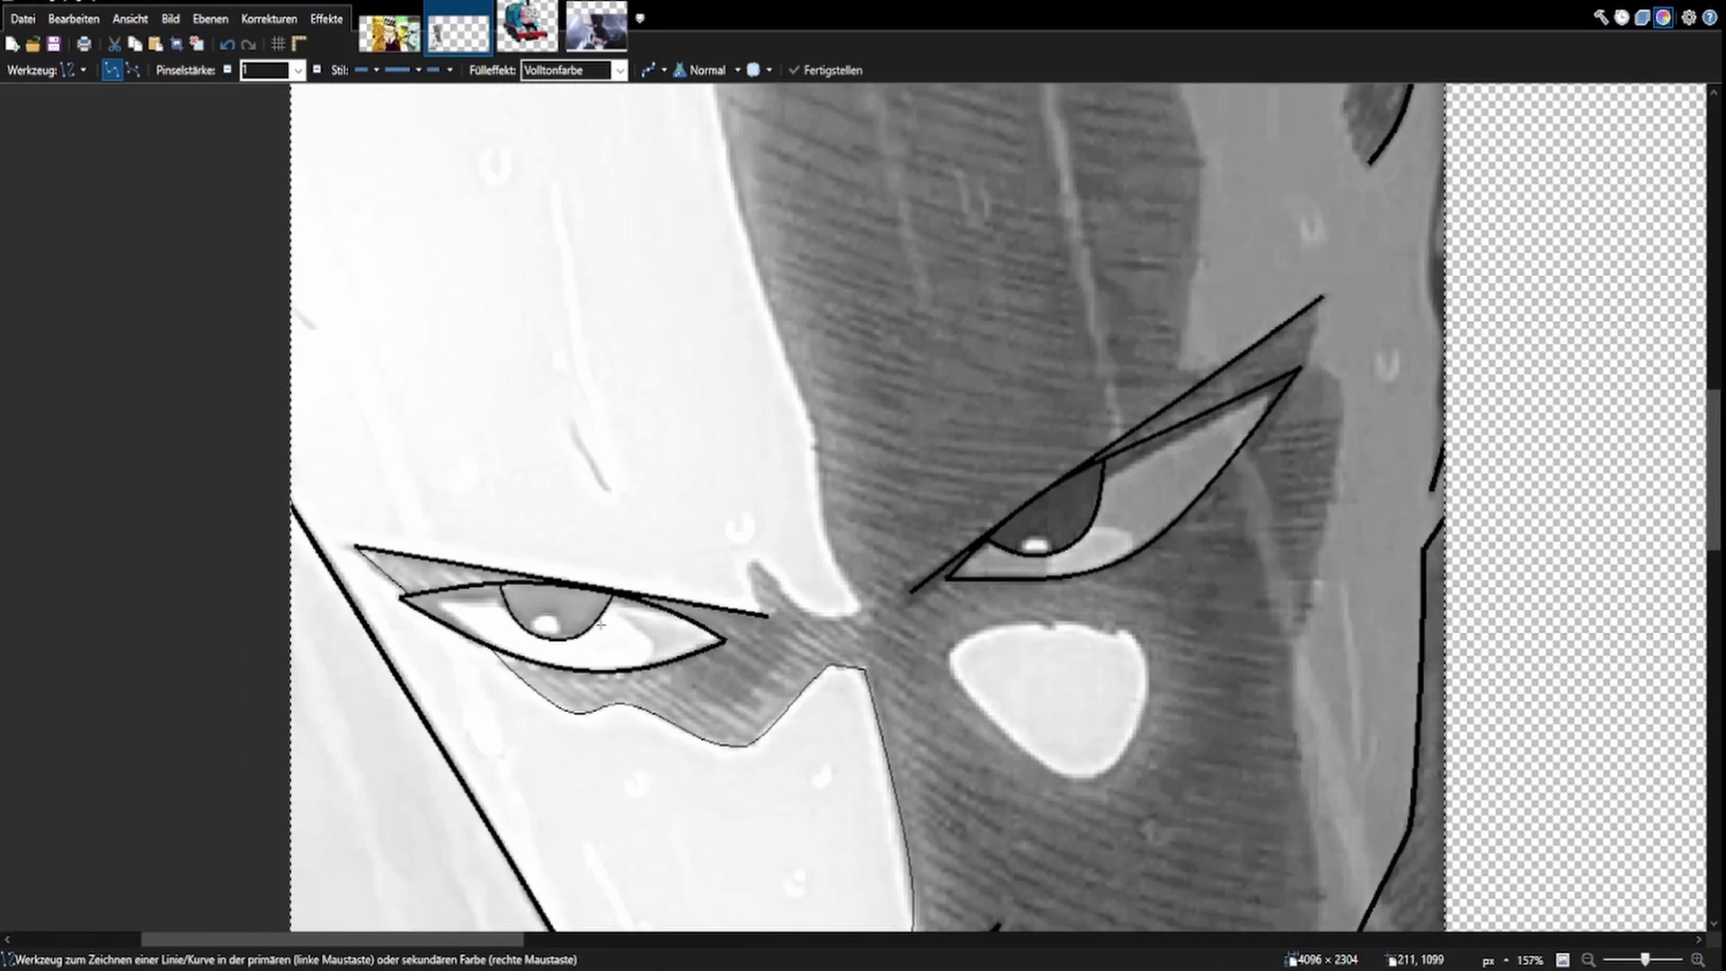
# Step: Trace the shadow boundary from the inner brow end around the notch and up the forehead with 1-pixel curves
pyautogui.scroll(3, 821, 604)
pyautogui.moveTo(683, 634); pyautogui.dragTo(797, 623)
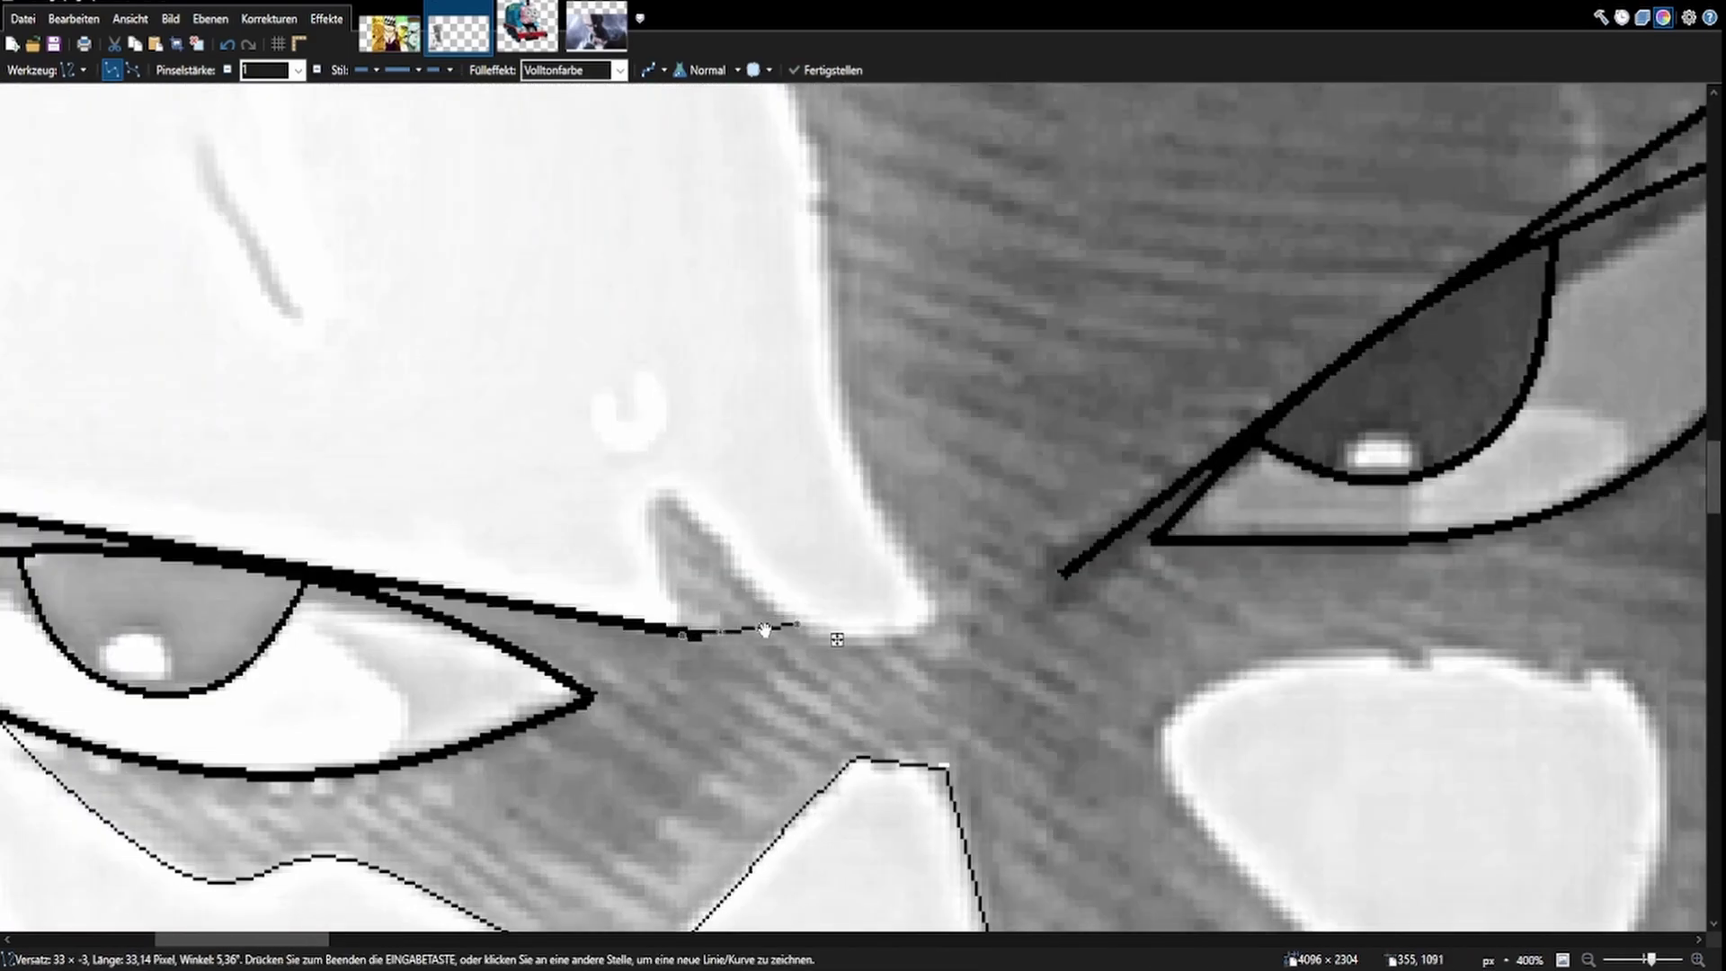
pyautogui.moveTo(668, 569); pyautogui.dragTo(656, 553)
pyautogui.scroll(3, 791, 619)
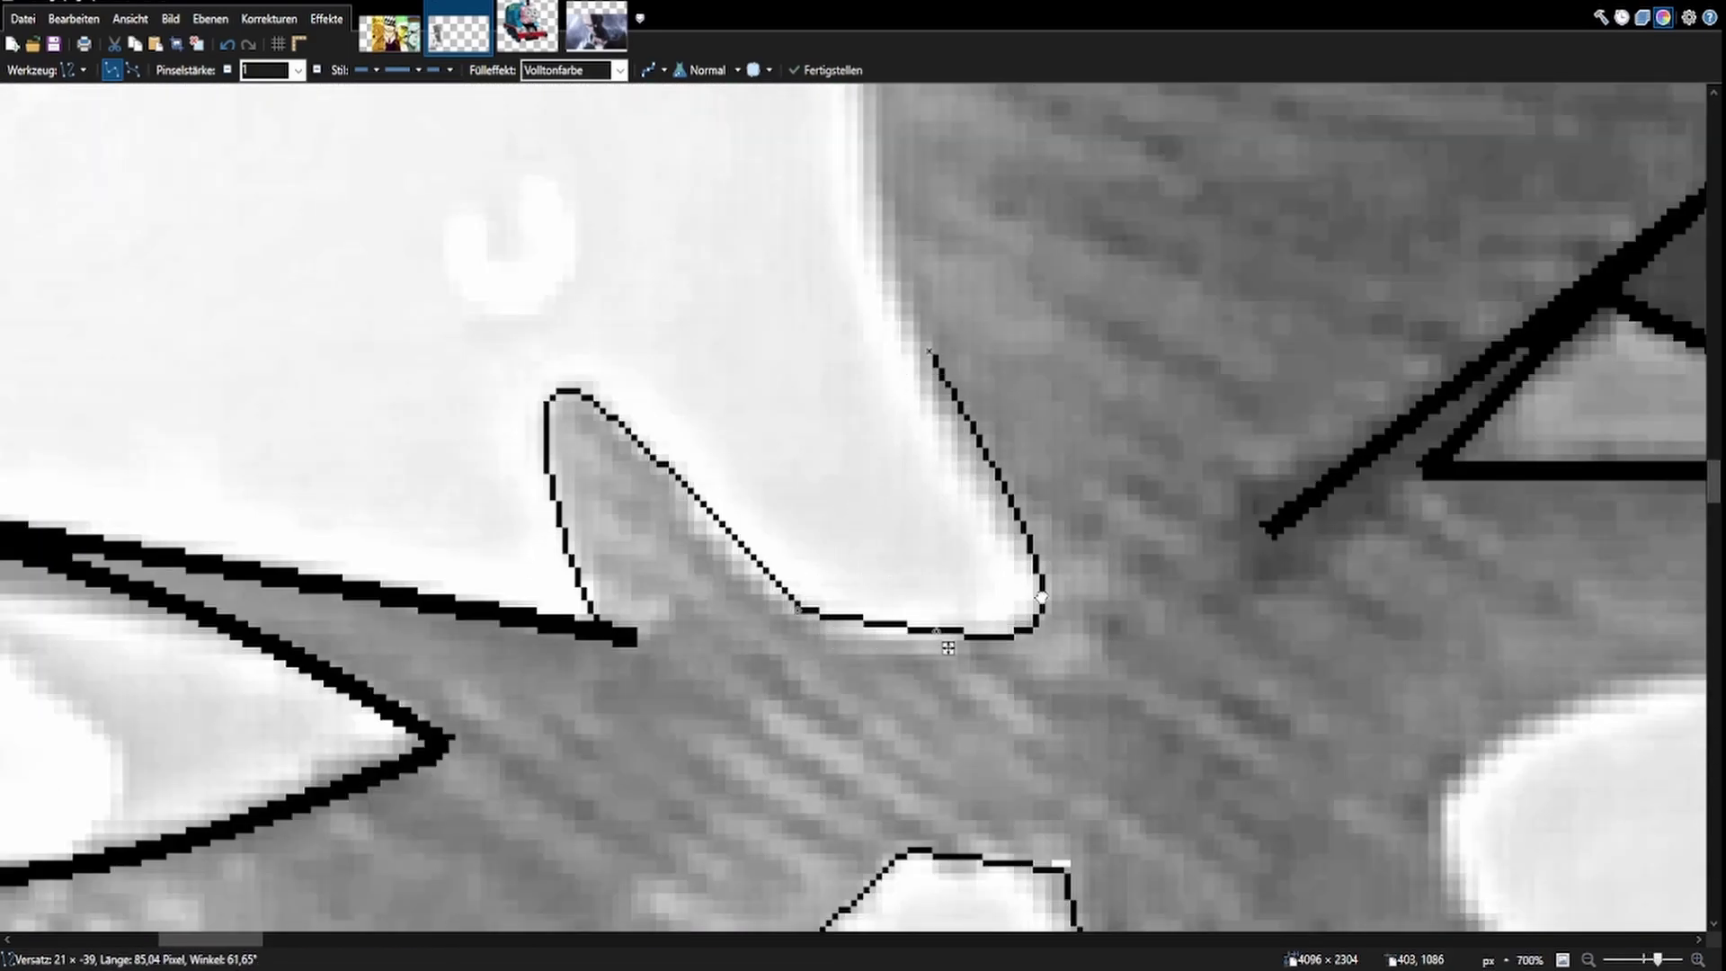
pyautogui.moveTo(932, 361); pyautogui.dragTo(899, 99)
pyautogui.scroll(-3, 899, 359)
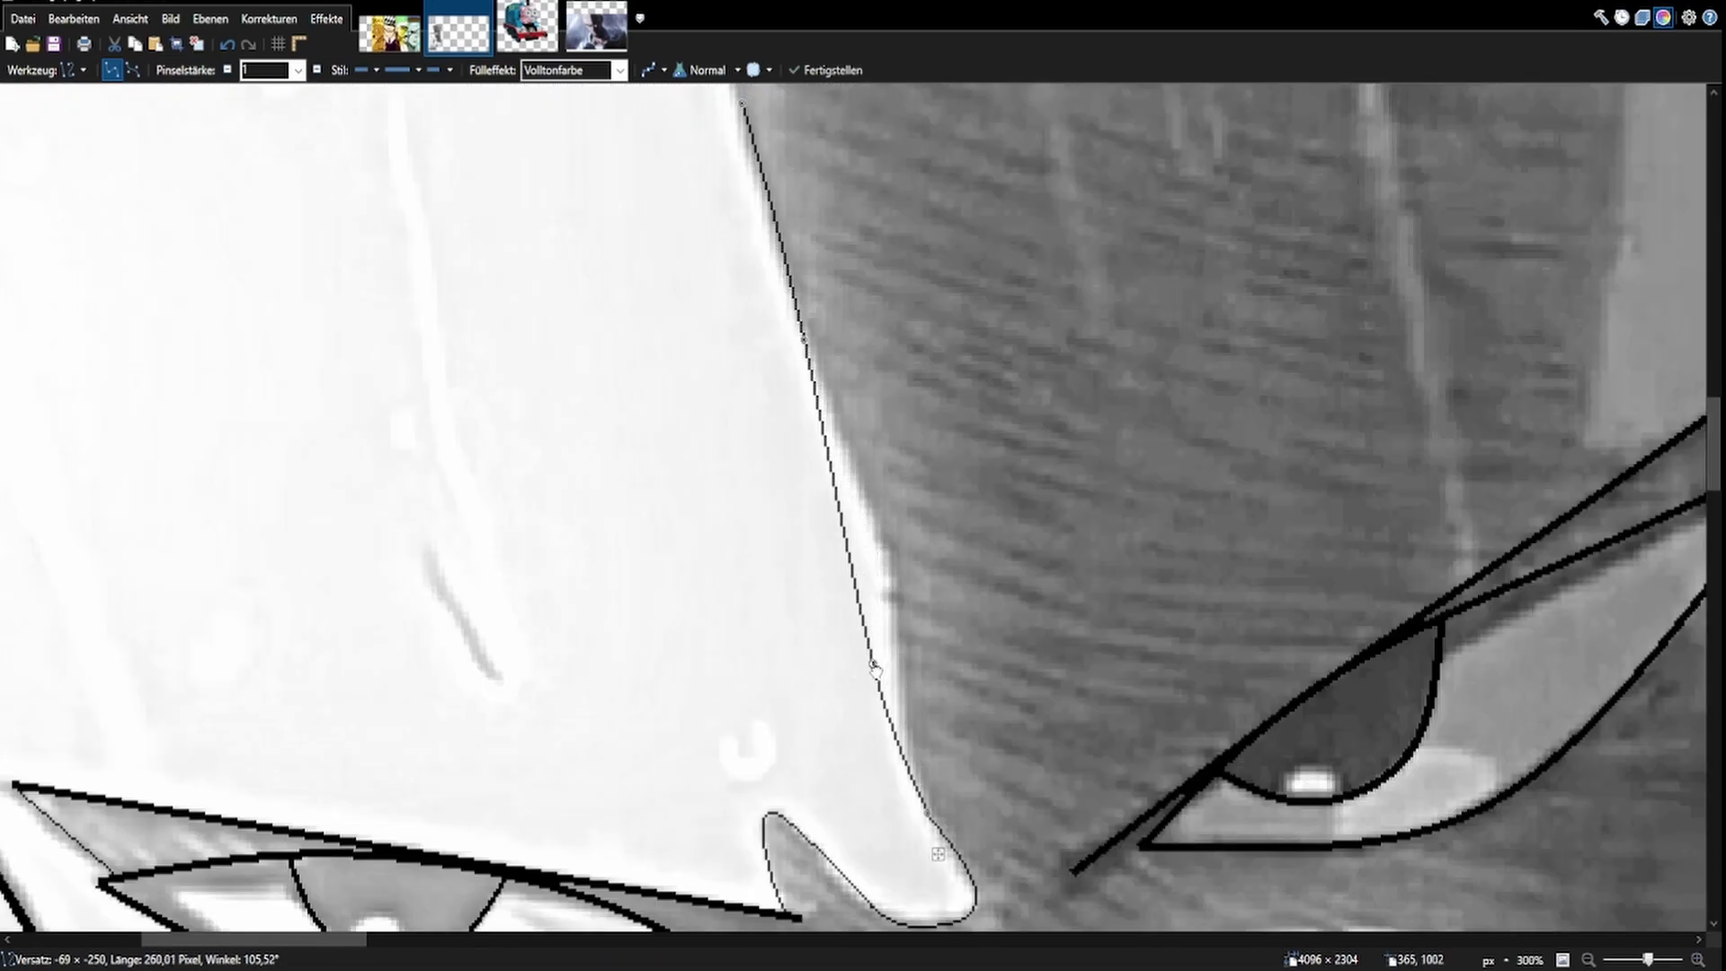
pyautogui.scroll(-3, 842, 730)
pyautogui.moveTo(809, 486); pyautogui.dragTo(864, 115)
# Step: Trace the shadow edge running from beneath the nose down to the mouth line with a 1-pixel curve
pyautogui.scroll(-5, 847, 474)
pyautogui.scroll(5, 907, 386)
pyautogui.scroll(-1, 873, 456)
pyautogui.scroll(-3, 898, 387)
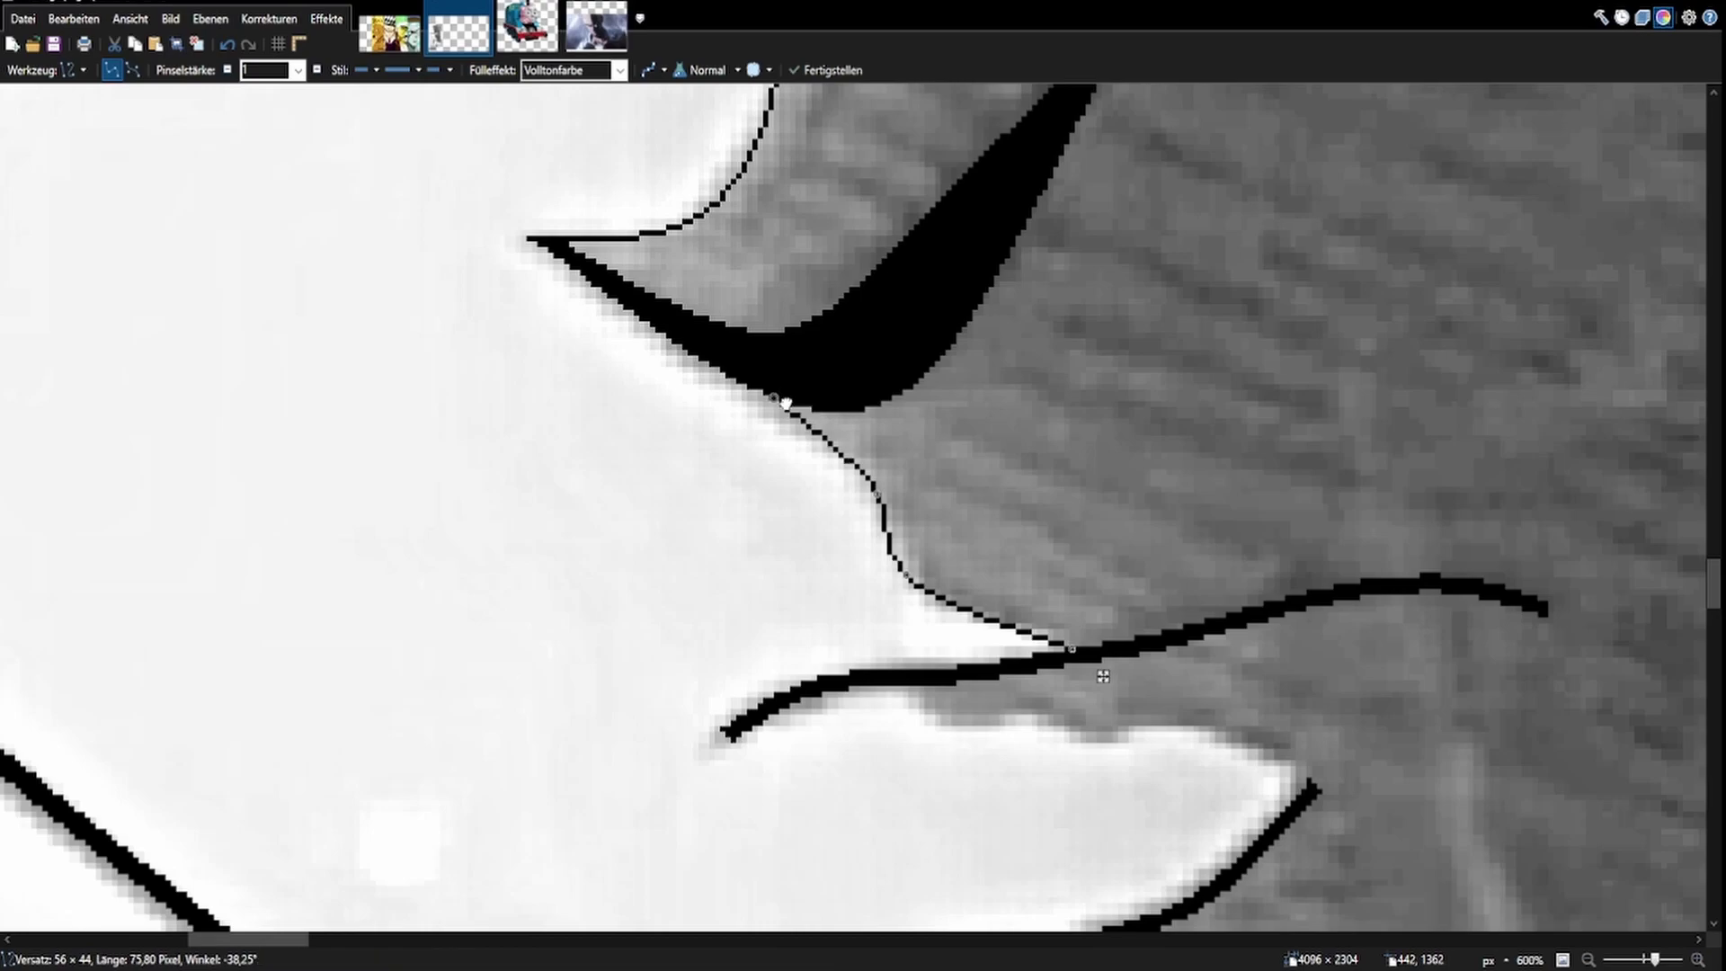
pyautogui.press('Return')
# Step: Outline the dark patch near the outer edge of the head and trace the shadow edge on the neck
pyautogui.scroll(3, 760, 482)
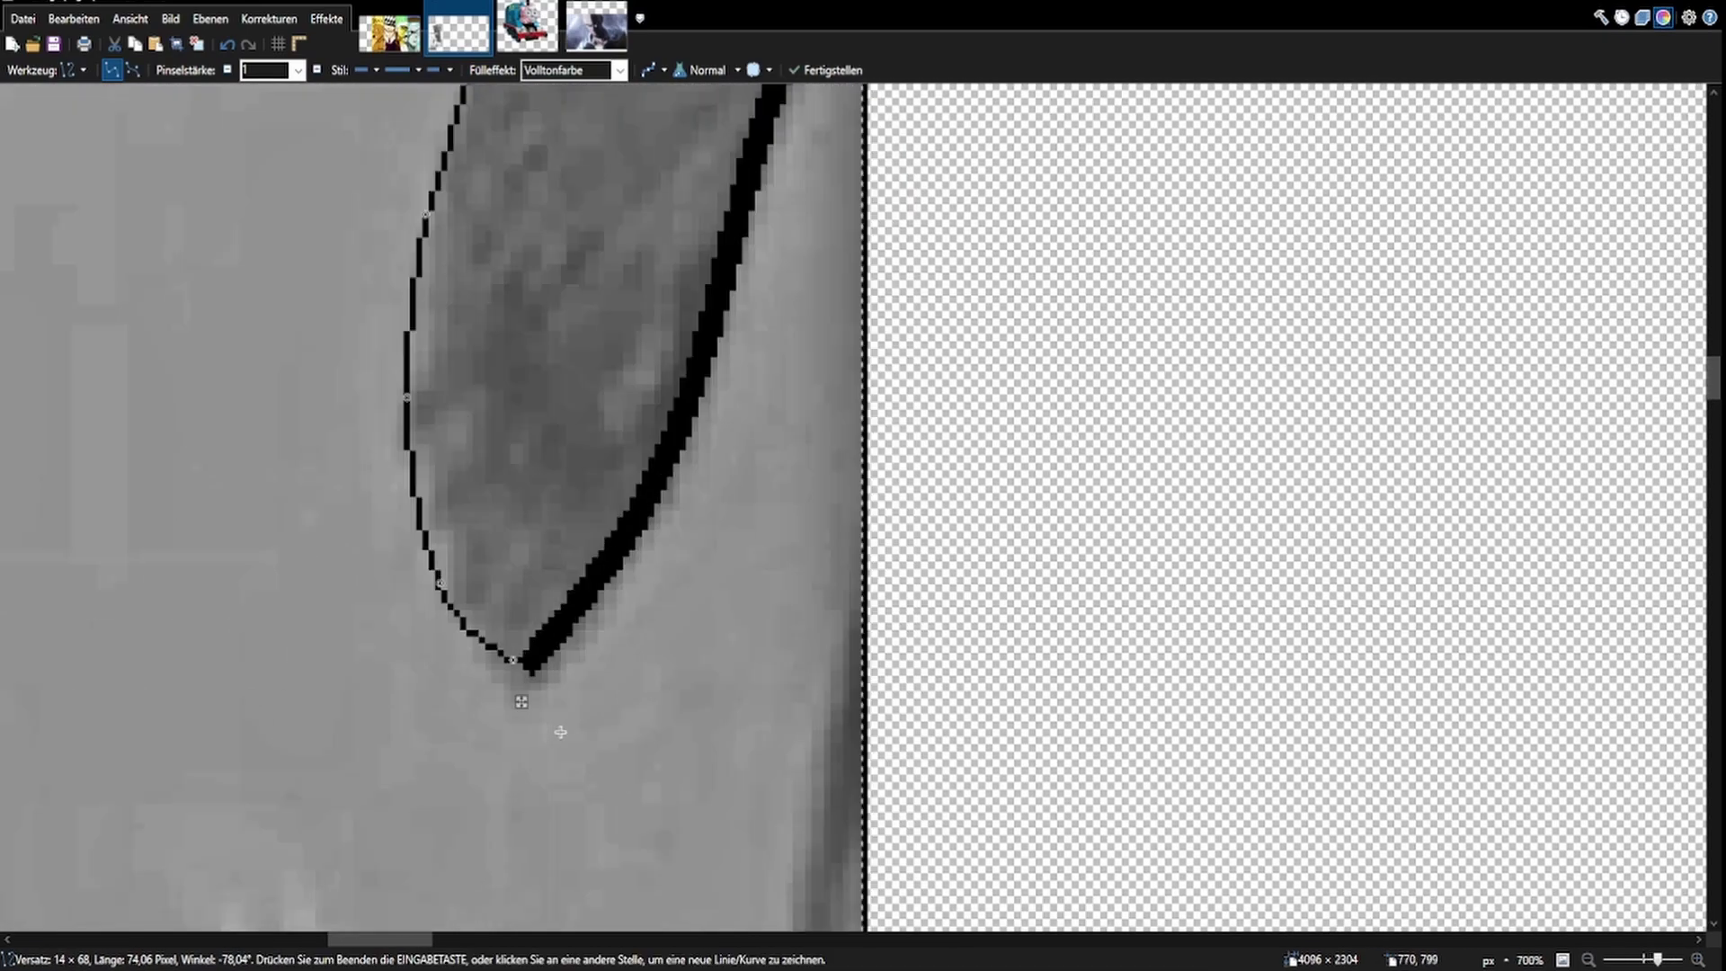
pyautogui.press('Return')
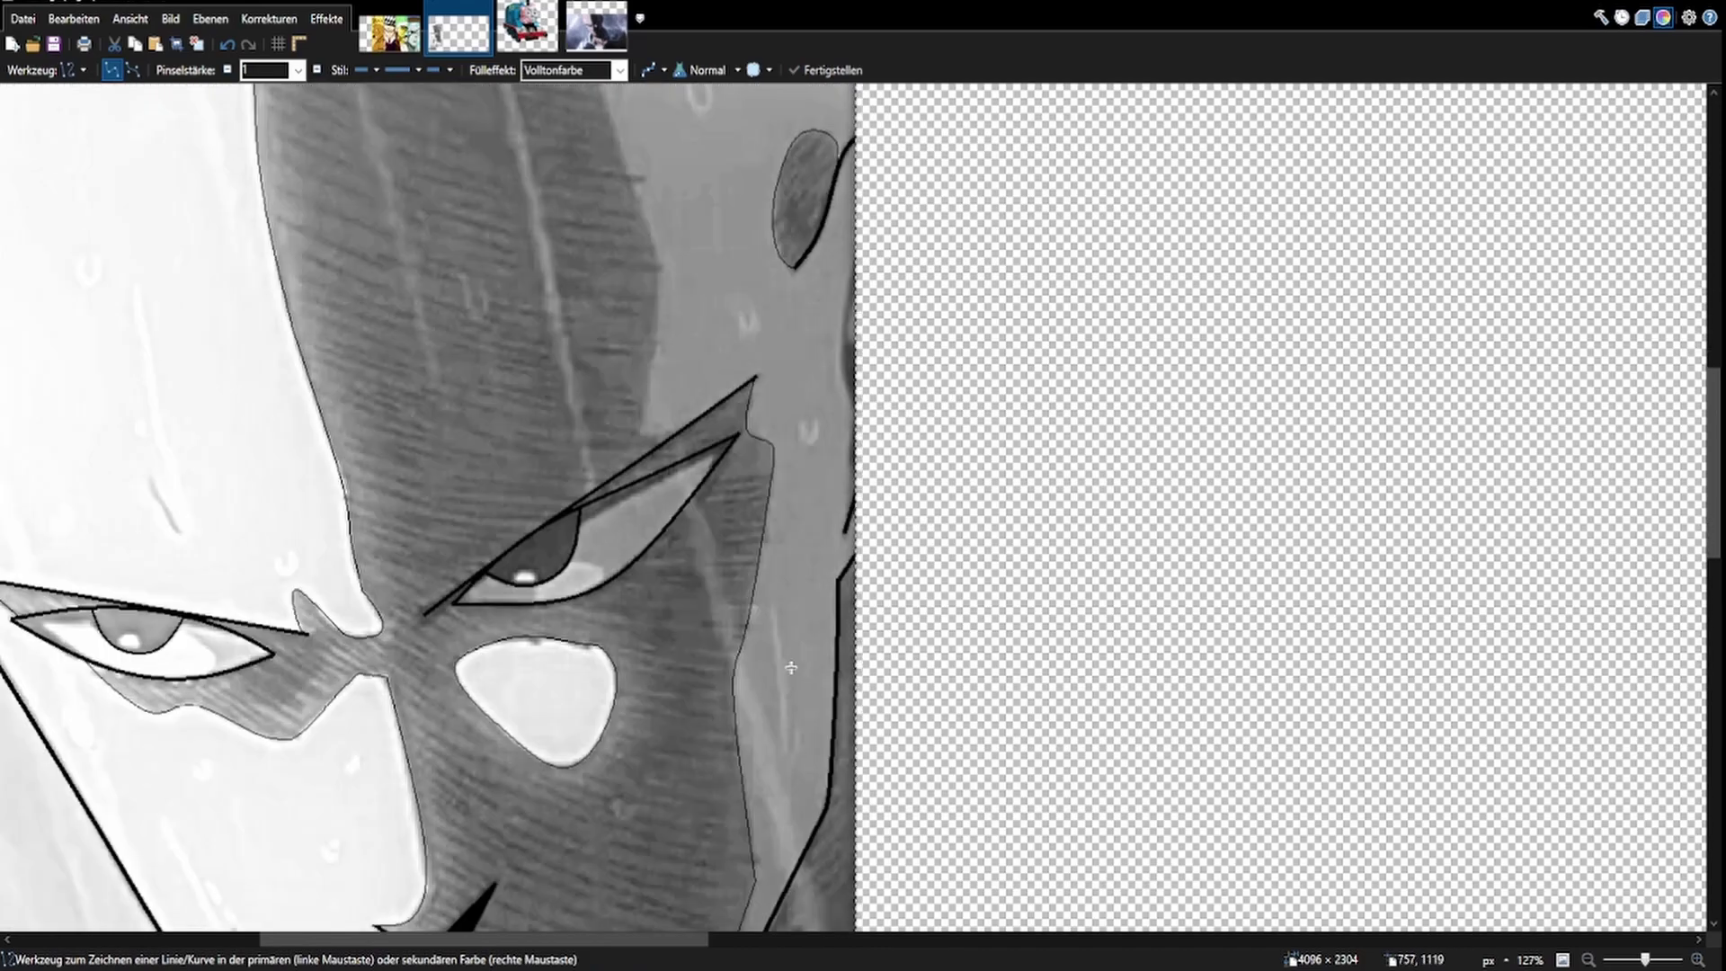
pyautogui.scroll(-3, 791, 667)
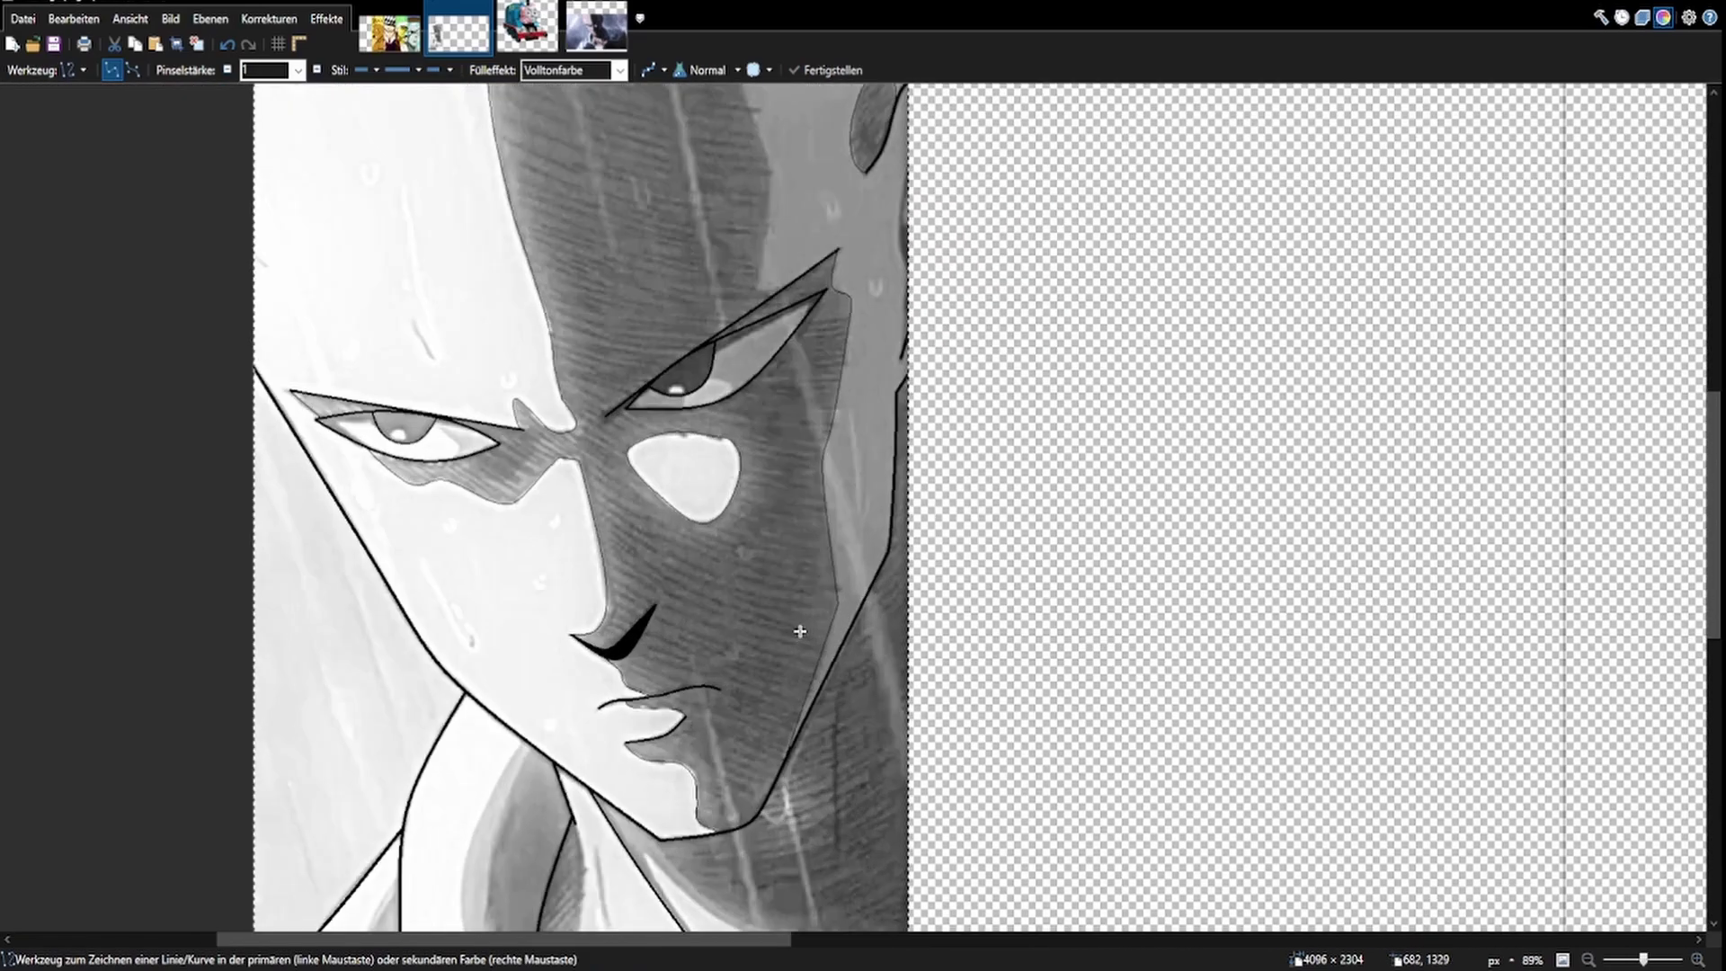
pyautogui.scroll(6, 708, 651)
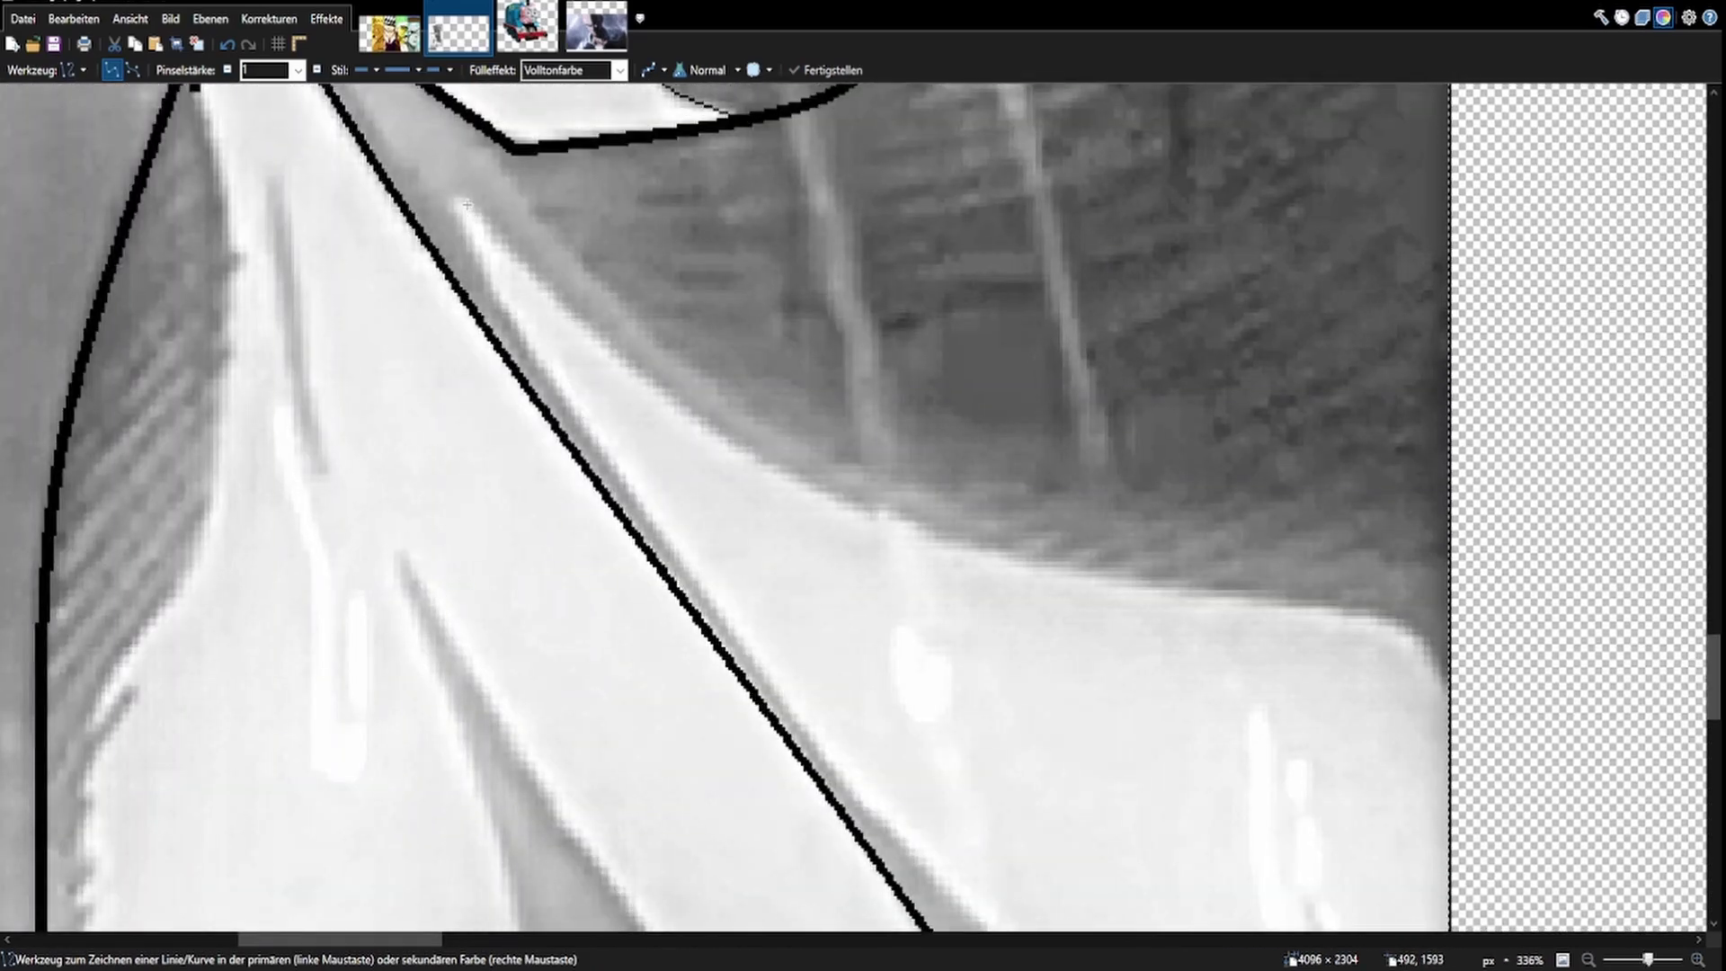
pyautogui.moveTo(1129, 545); pyautogui.dragTo(1092, 576)
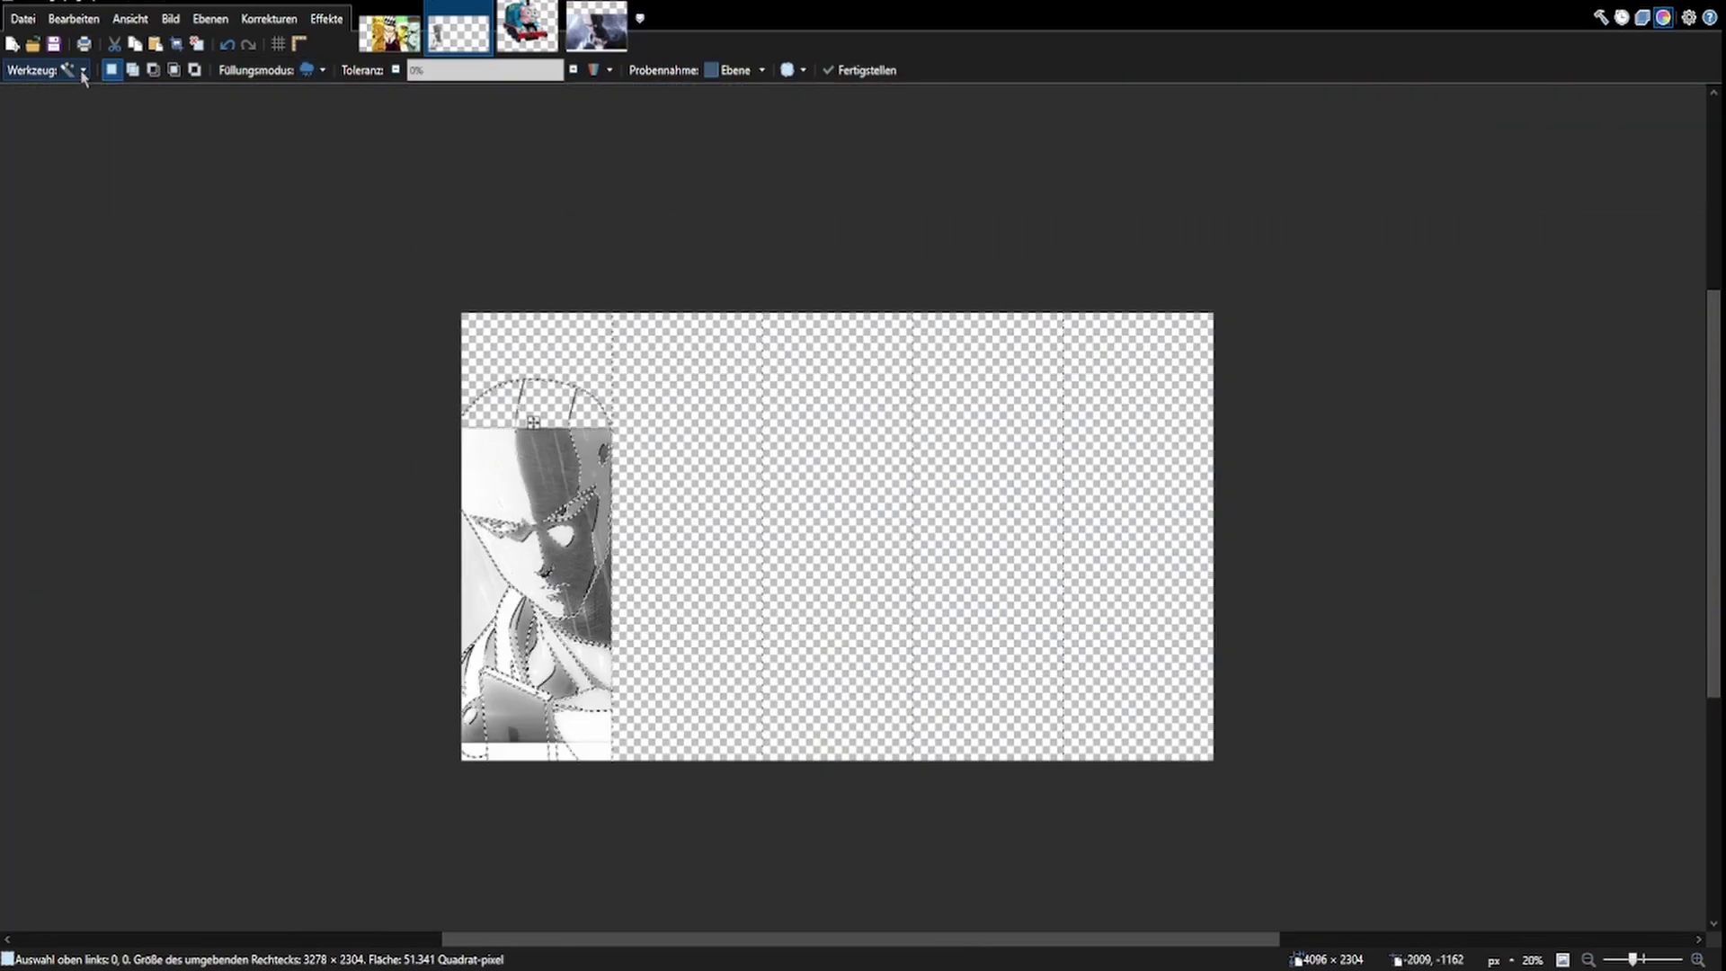
# Step: Fill the eyes with white and the pupils with black, and color the notebook in bright and dark red
pyautogui.press('s')
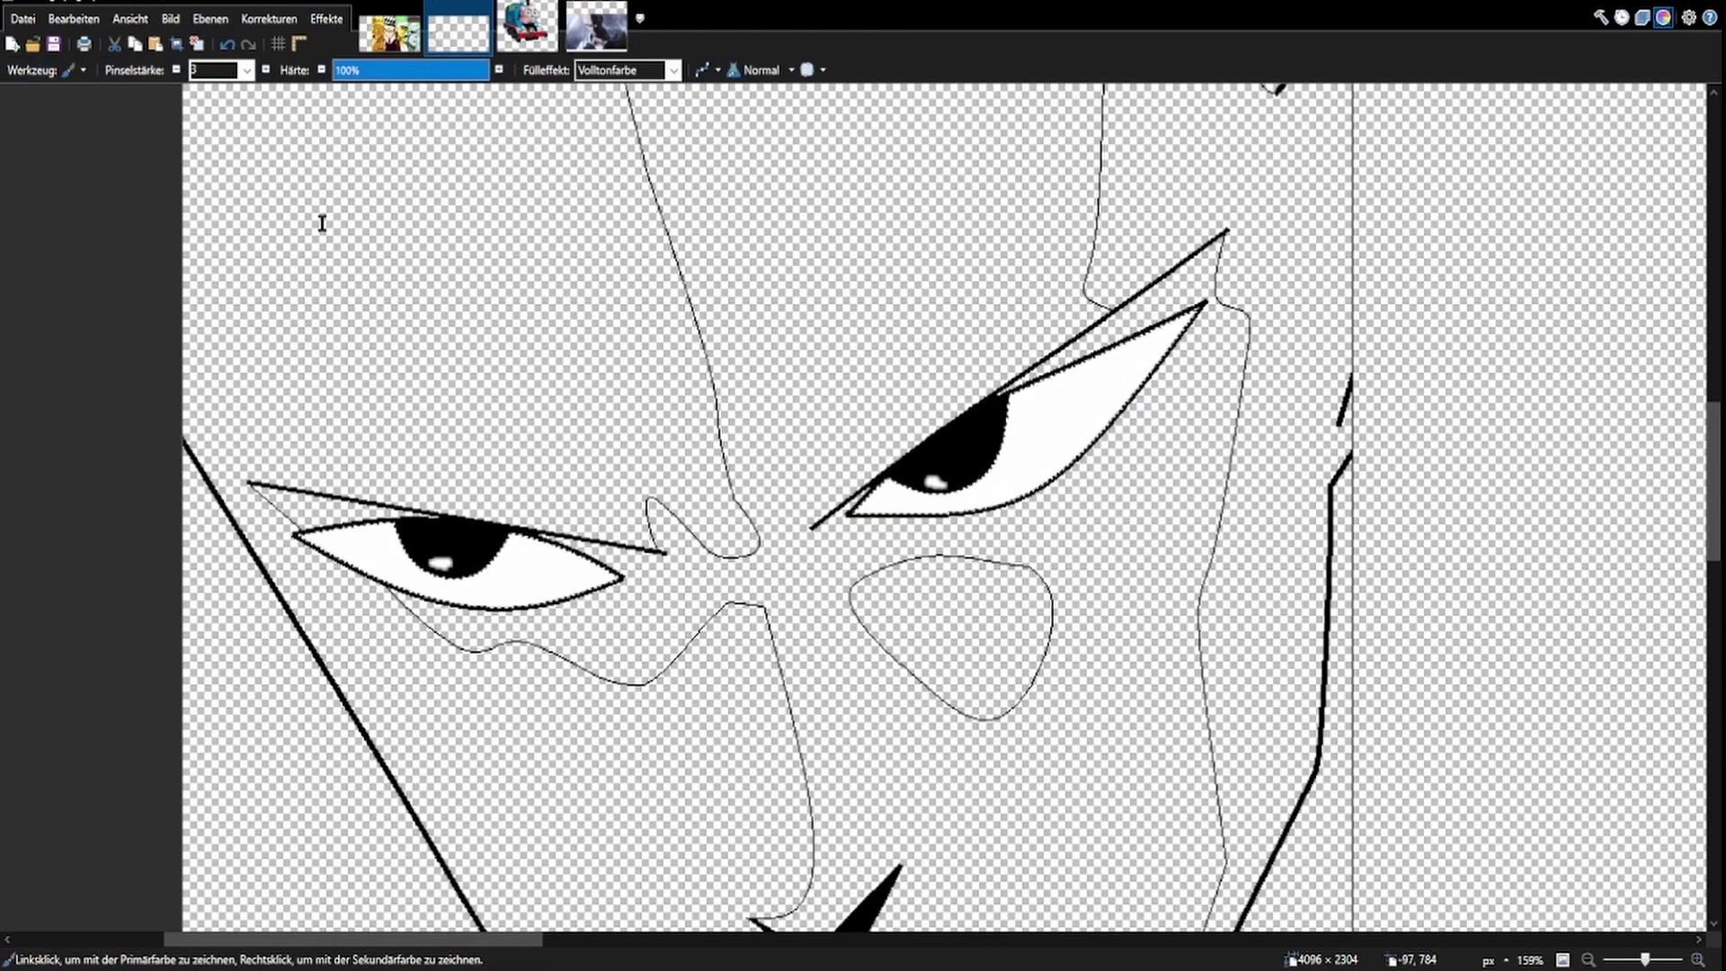
pyautogui.click(575, 36)
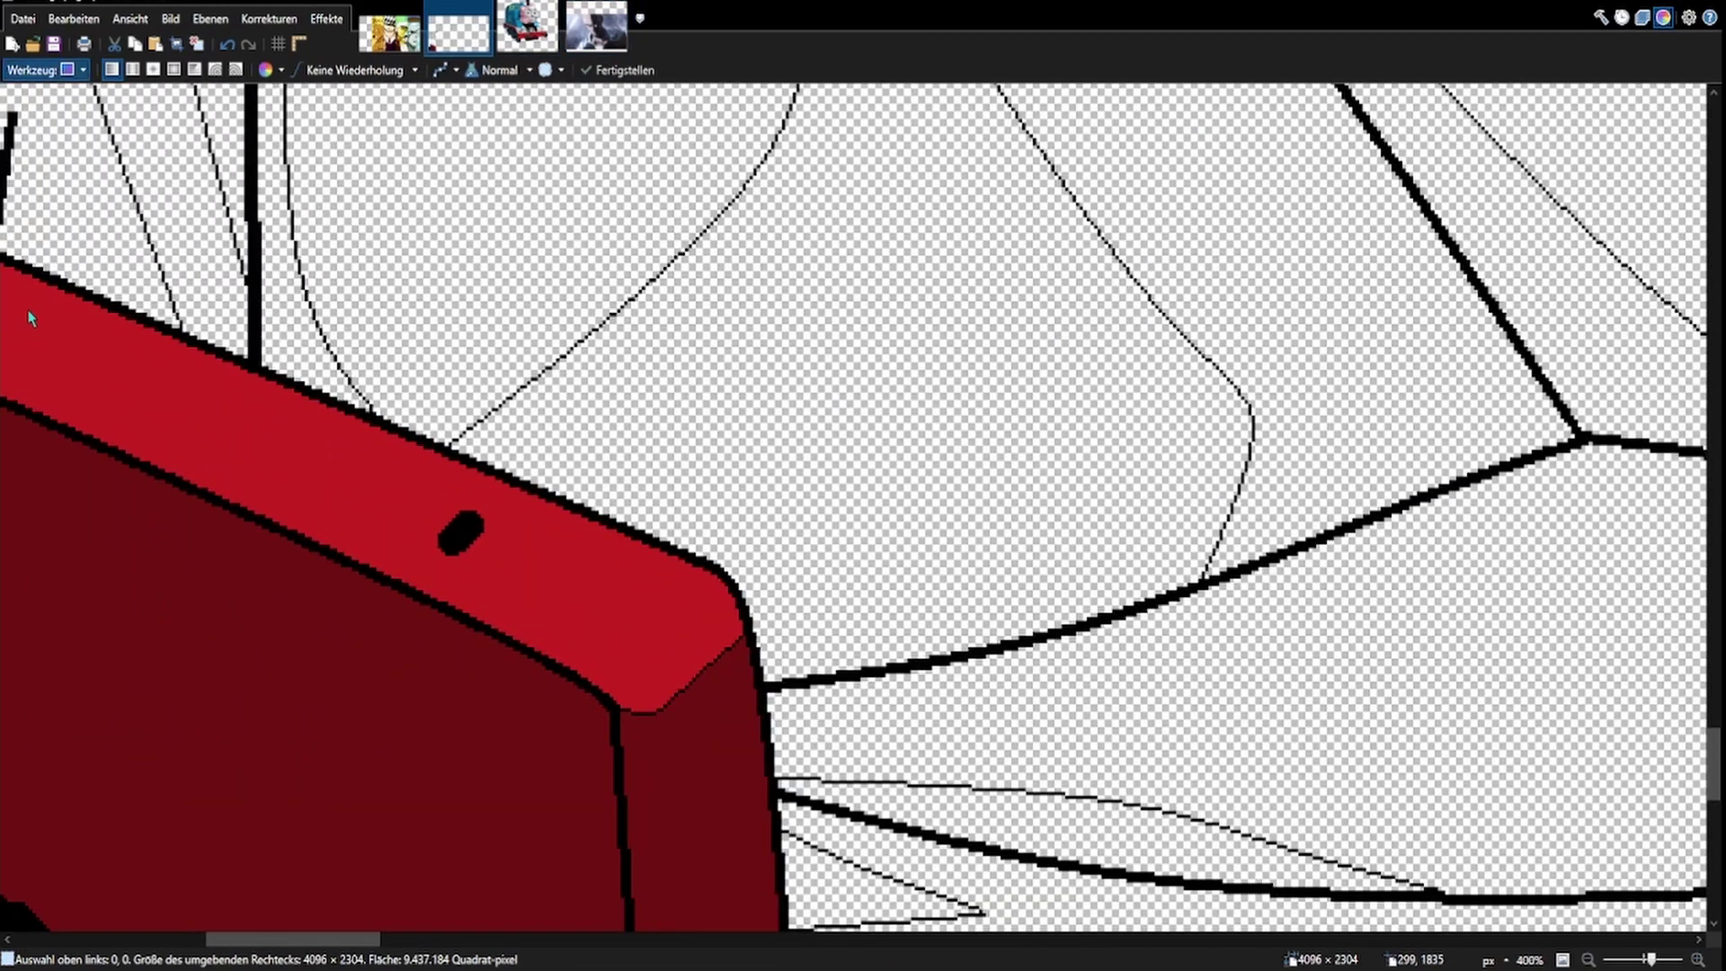
# Step: Add a highlight and a black letter D to the notebook, and fill the face and neck shadows with gray tones and cloud texture
pyautogui.click(538, 543)
pyautogui.press('o')
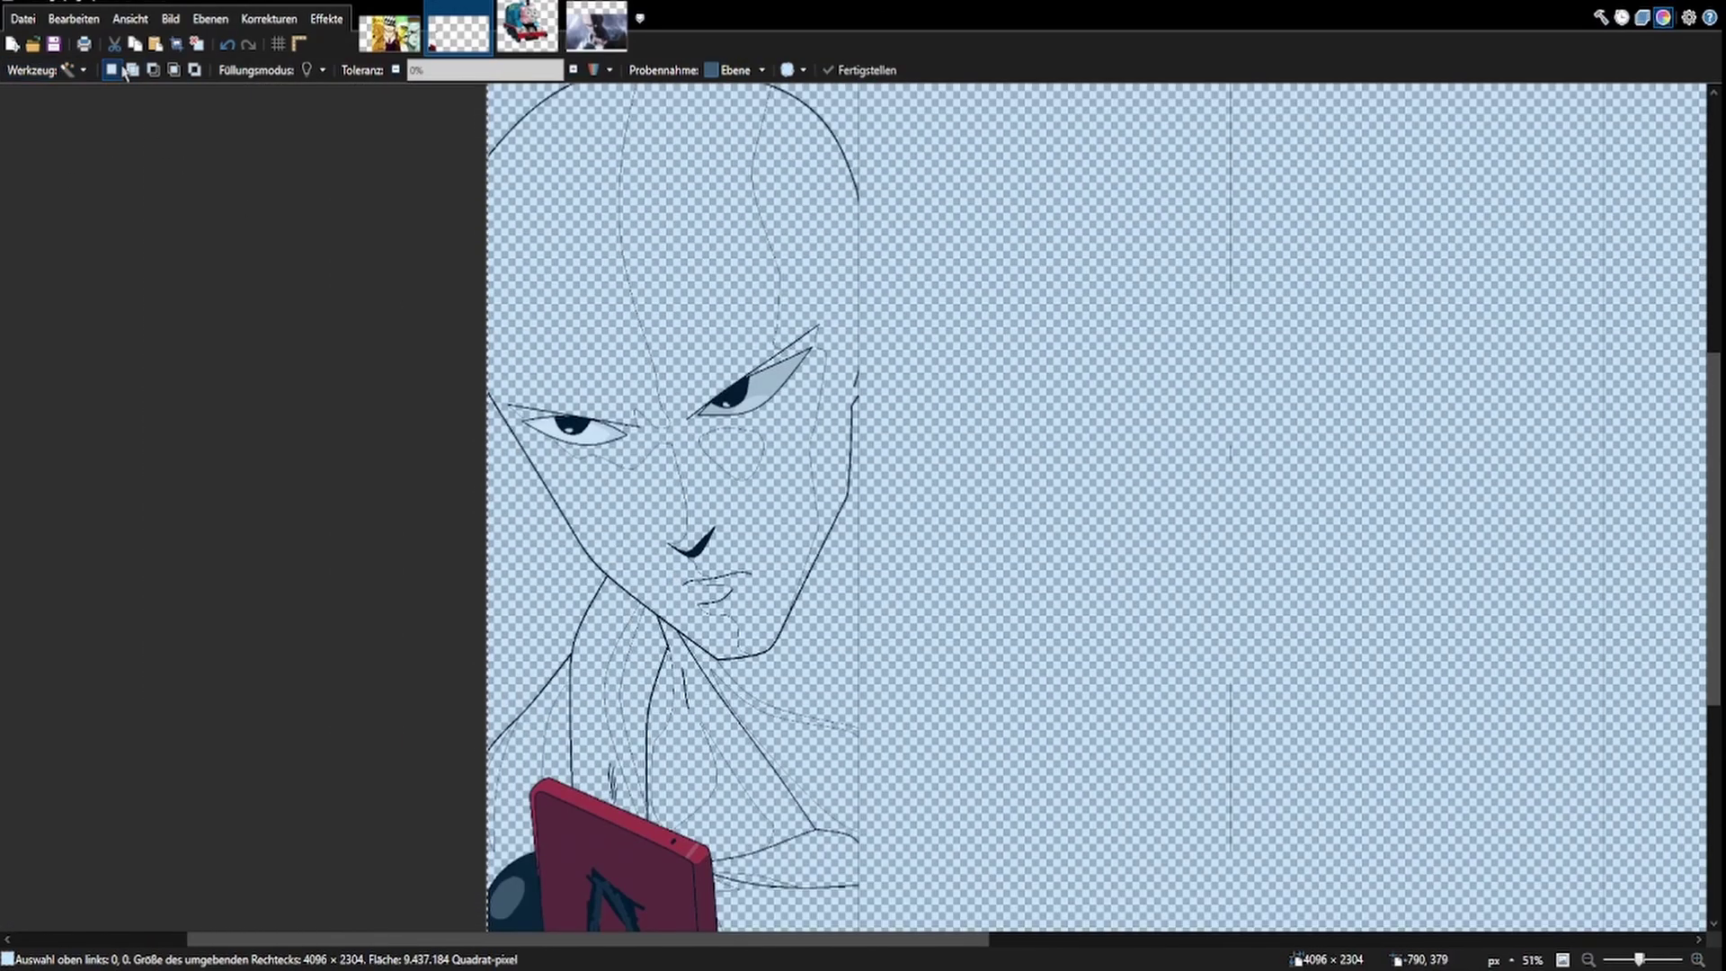
pyautogui.click(594, 41)
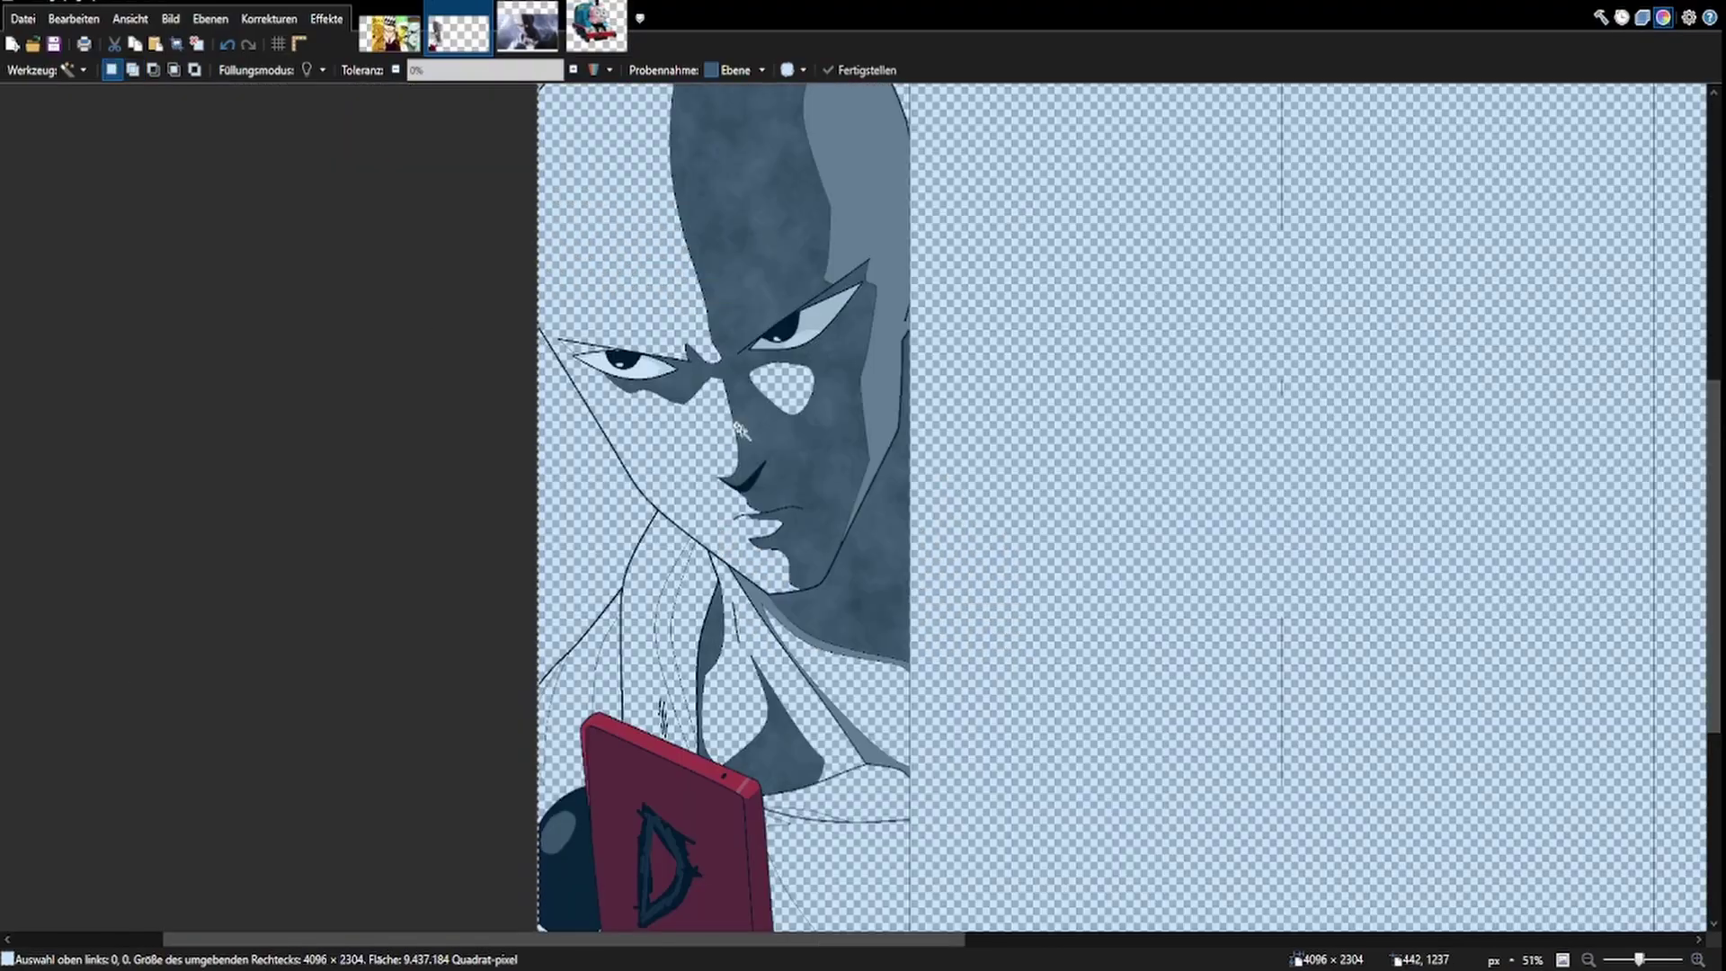
# Step: Select the remaining lit skin areas of the face, neck and chest and fill them with light gray
pyautogui.scroll(5, 584, 432)
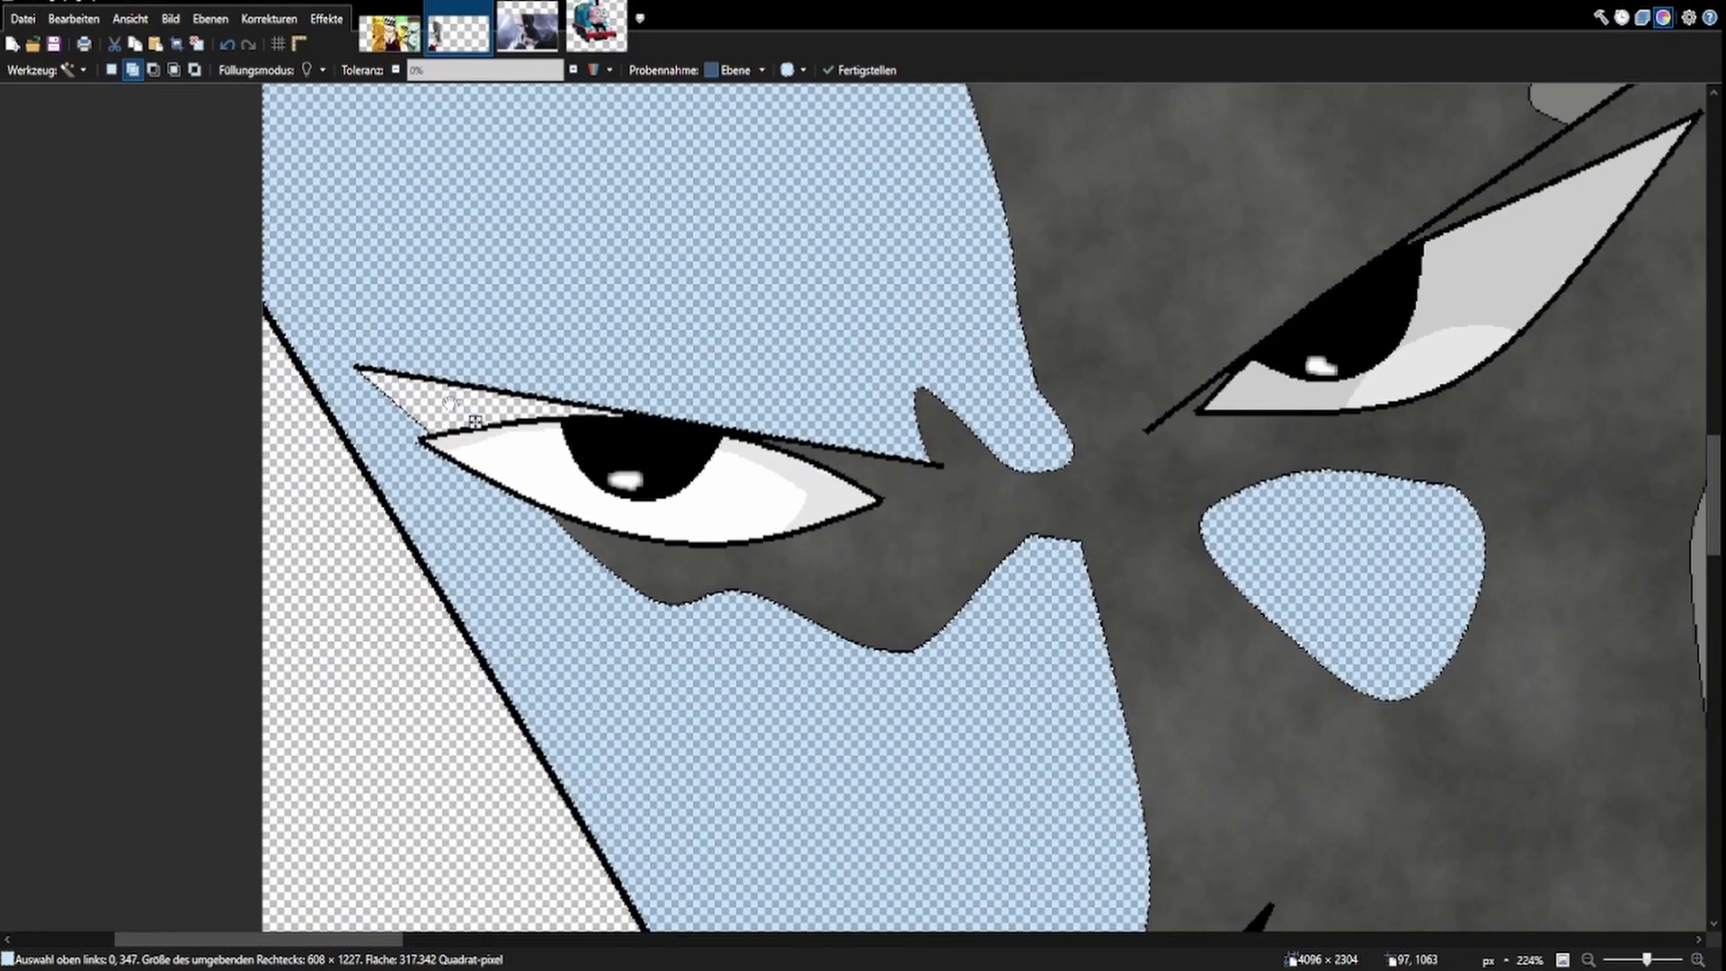
pyautogui.click(472, 416)
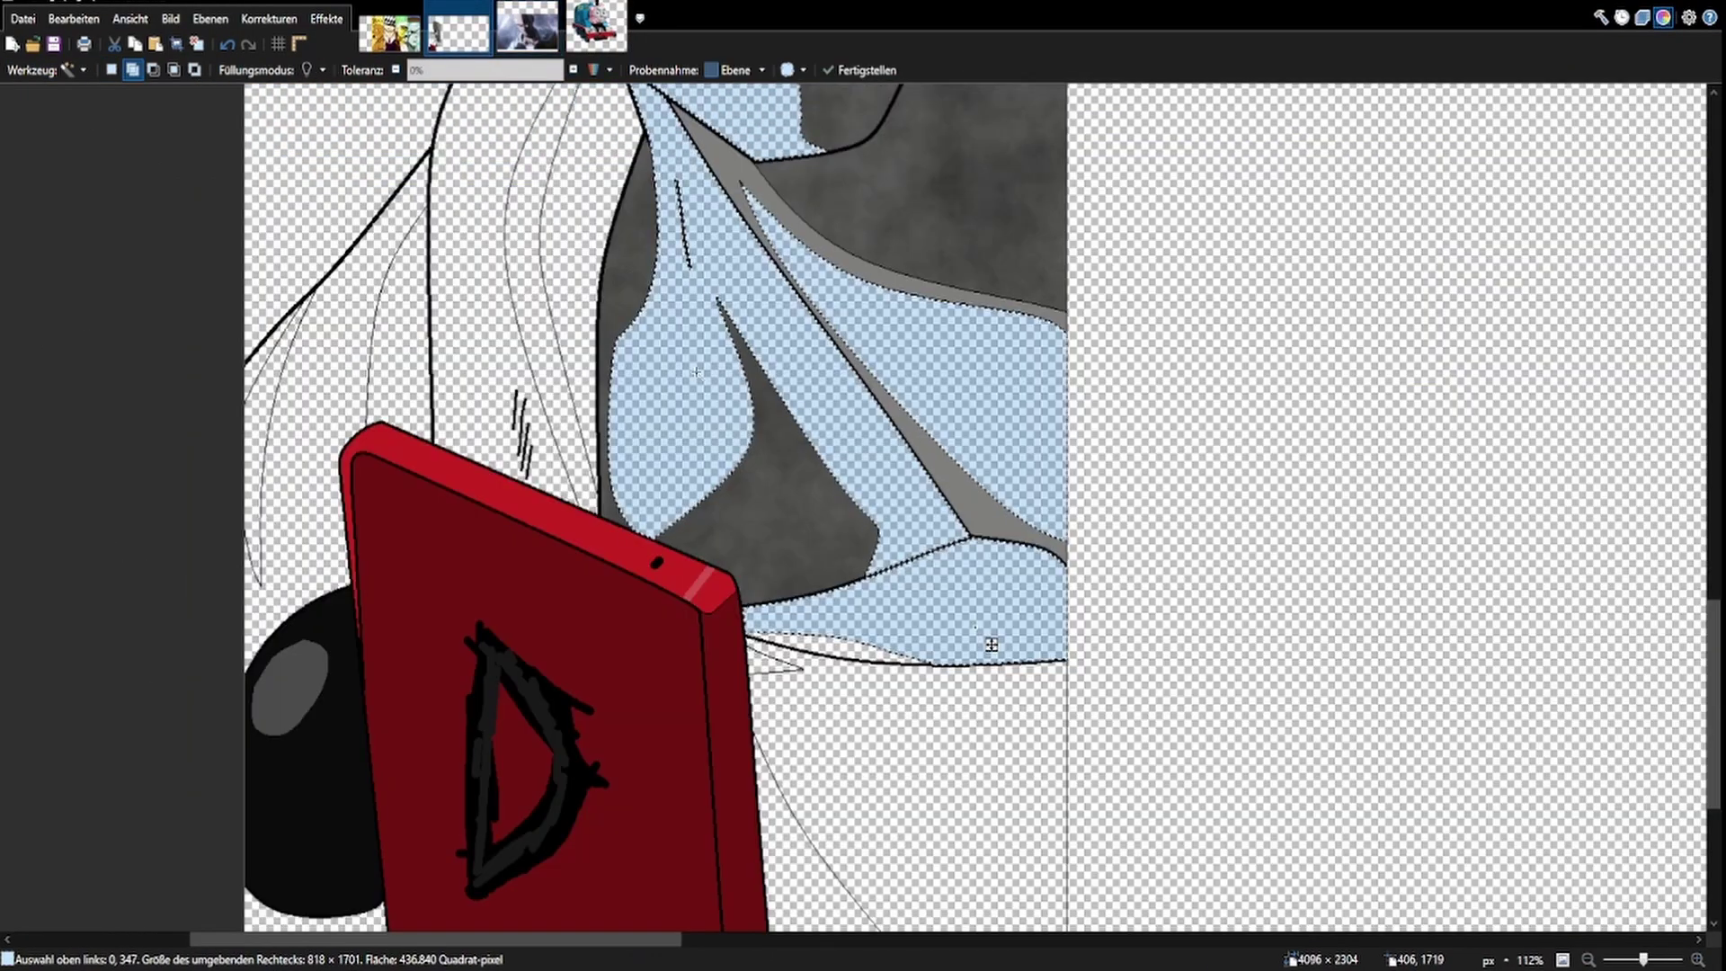
pyautogui.scroll(-2, 43, 196)
pyautogui.press('g')
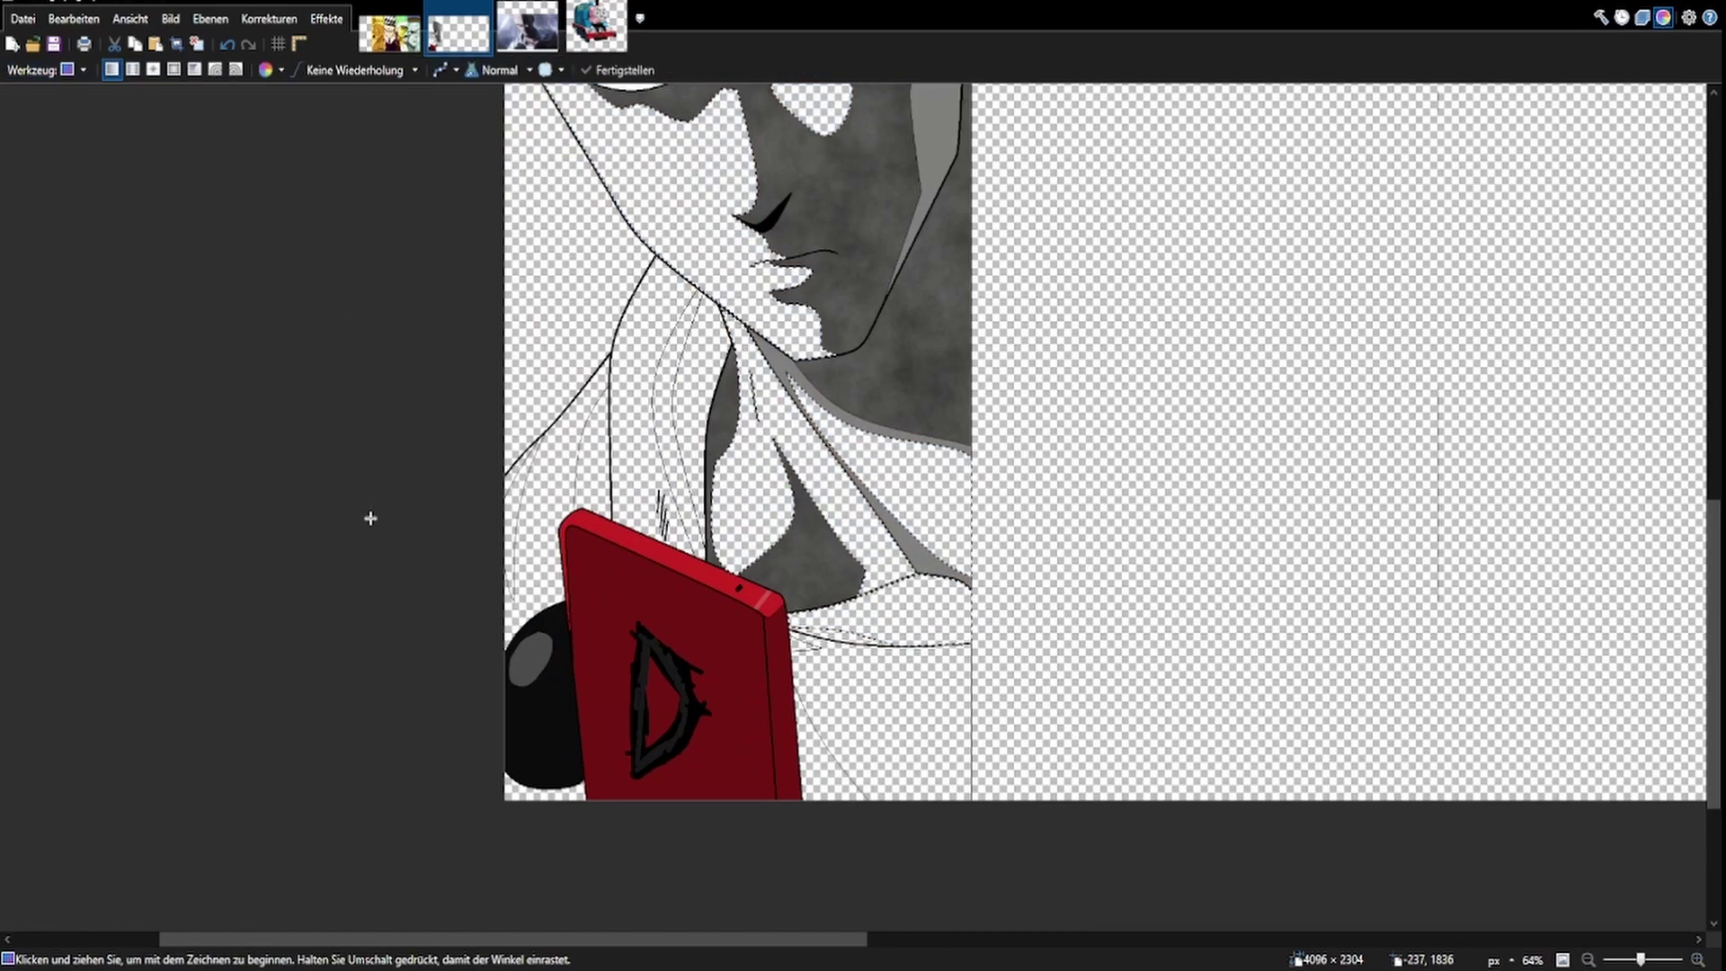
pyautogui.hotkey('ctrl', 'd')
pyautogui.scroll(-3, 350, 407)
pyautogui.scroll(5, 270, 359)
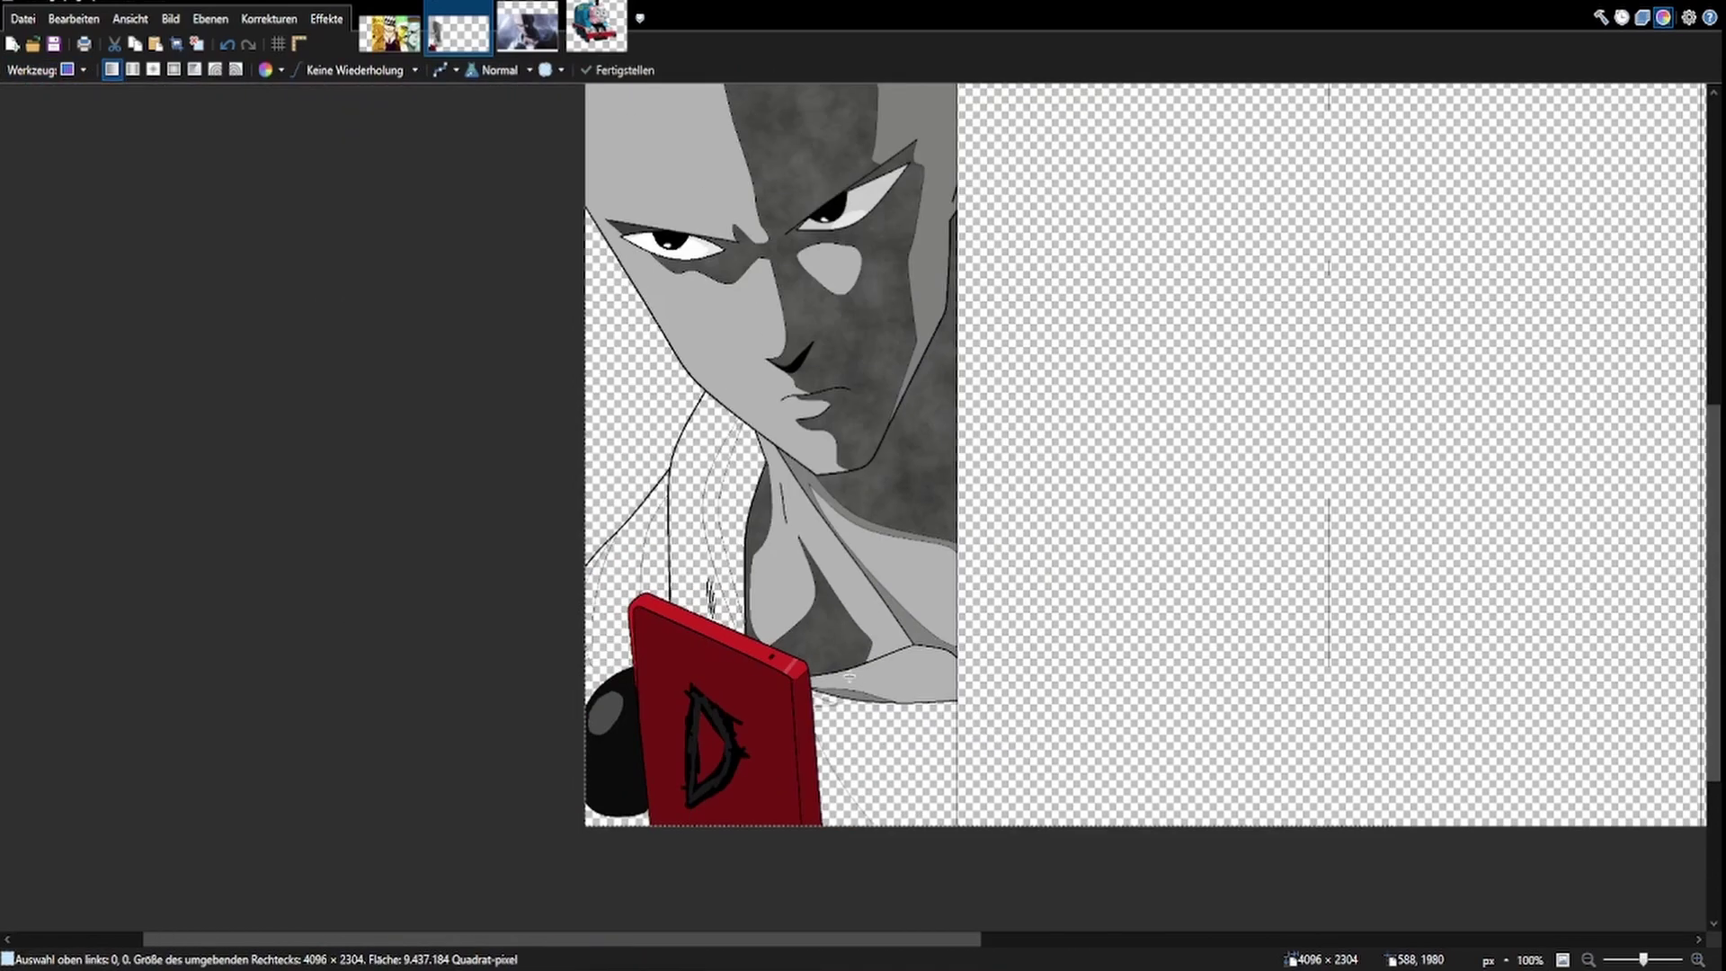
# Step: Fill the jacket with bright blue and its shaded folds with darker blue tones
pyautogui.scroll(3, 850, 615)
pyautogui.hscroll(-2, 849, 616)
pyautogui.scroll(-1, 849, 616)
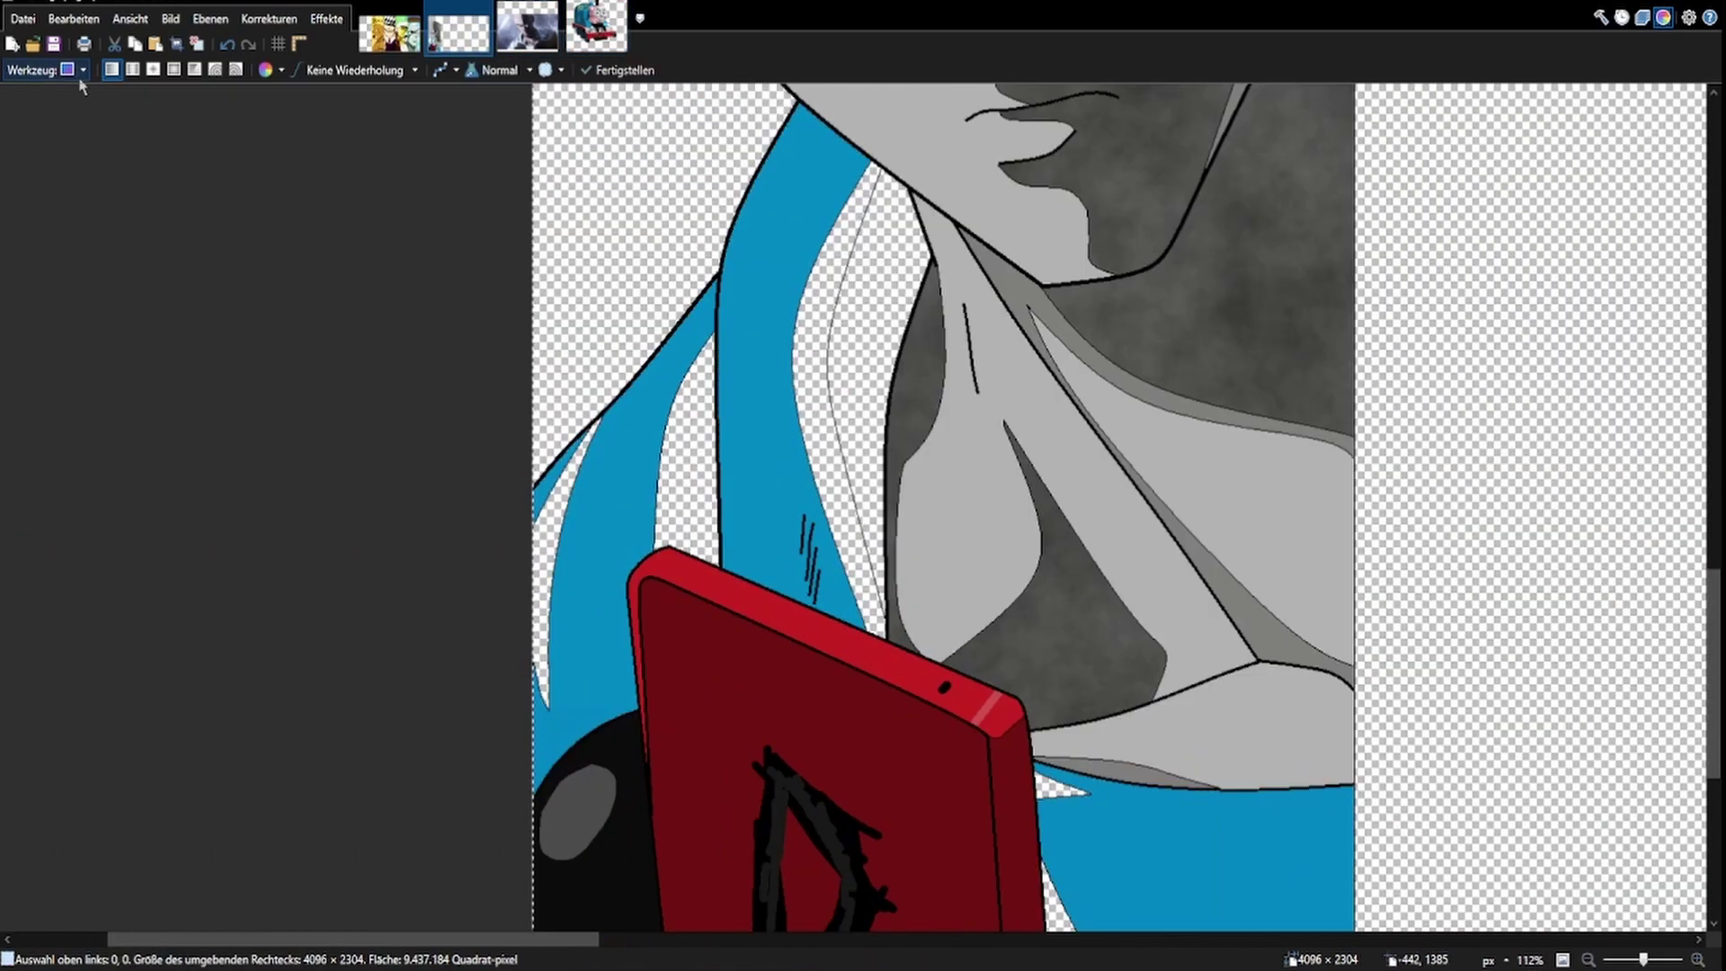
pyautogui.hotkey('ctrl', 'a')
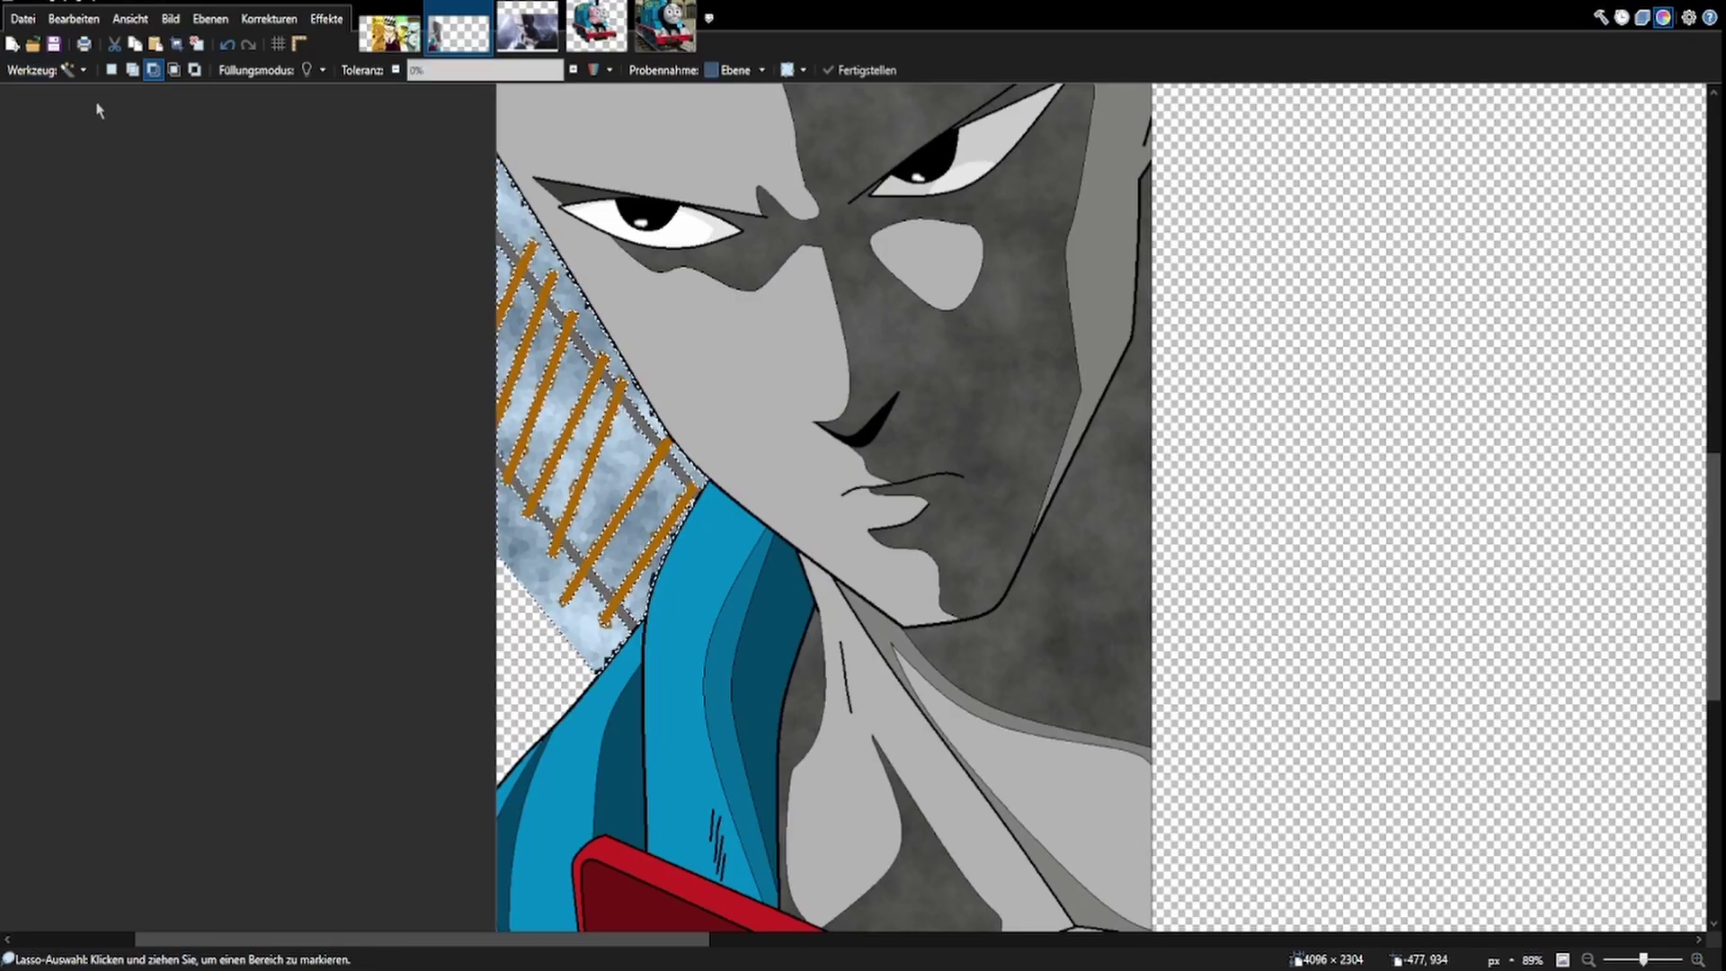
# Step: Fill the leftover background gap beside the jacket with cloudy gray and draw a 94-pixel-wide ochre arch above the head
pyautogui.click(524, 685)
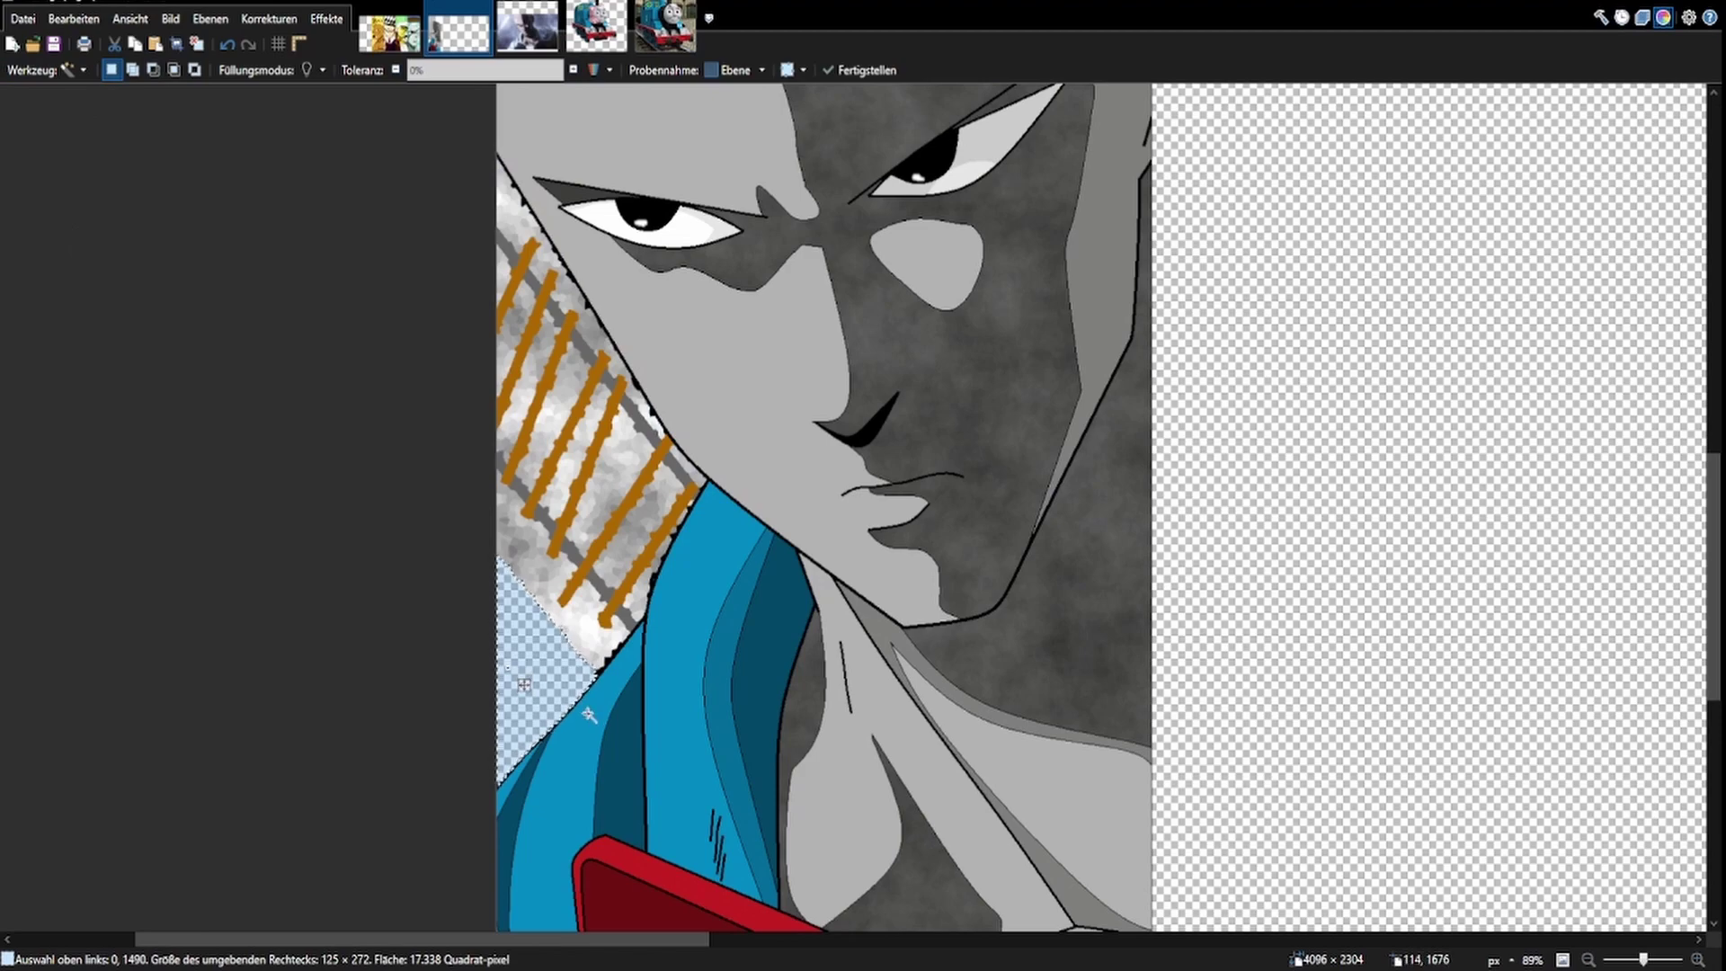
pyautogui.scroll(-3, 589, 711)
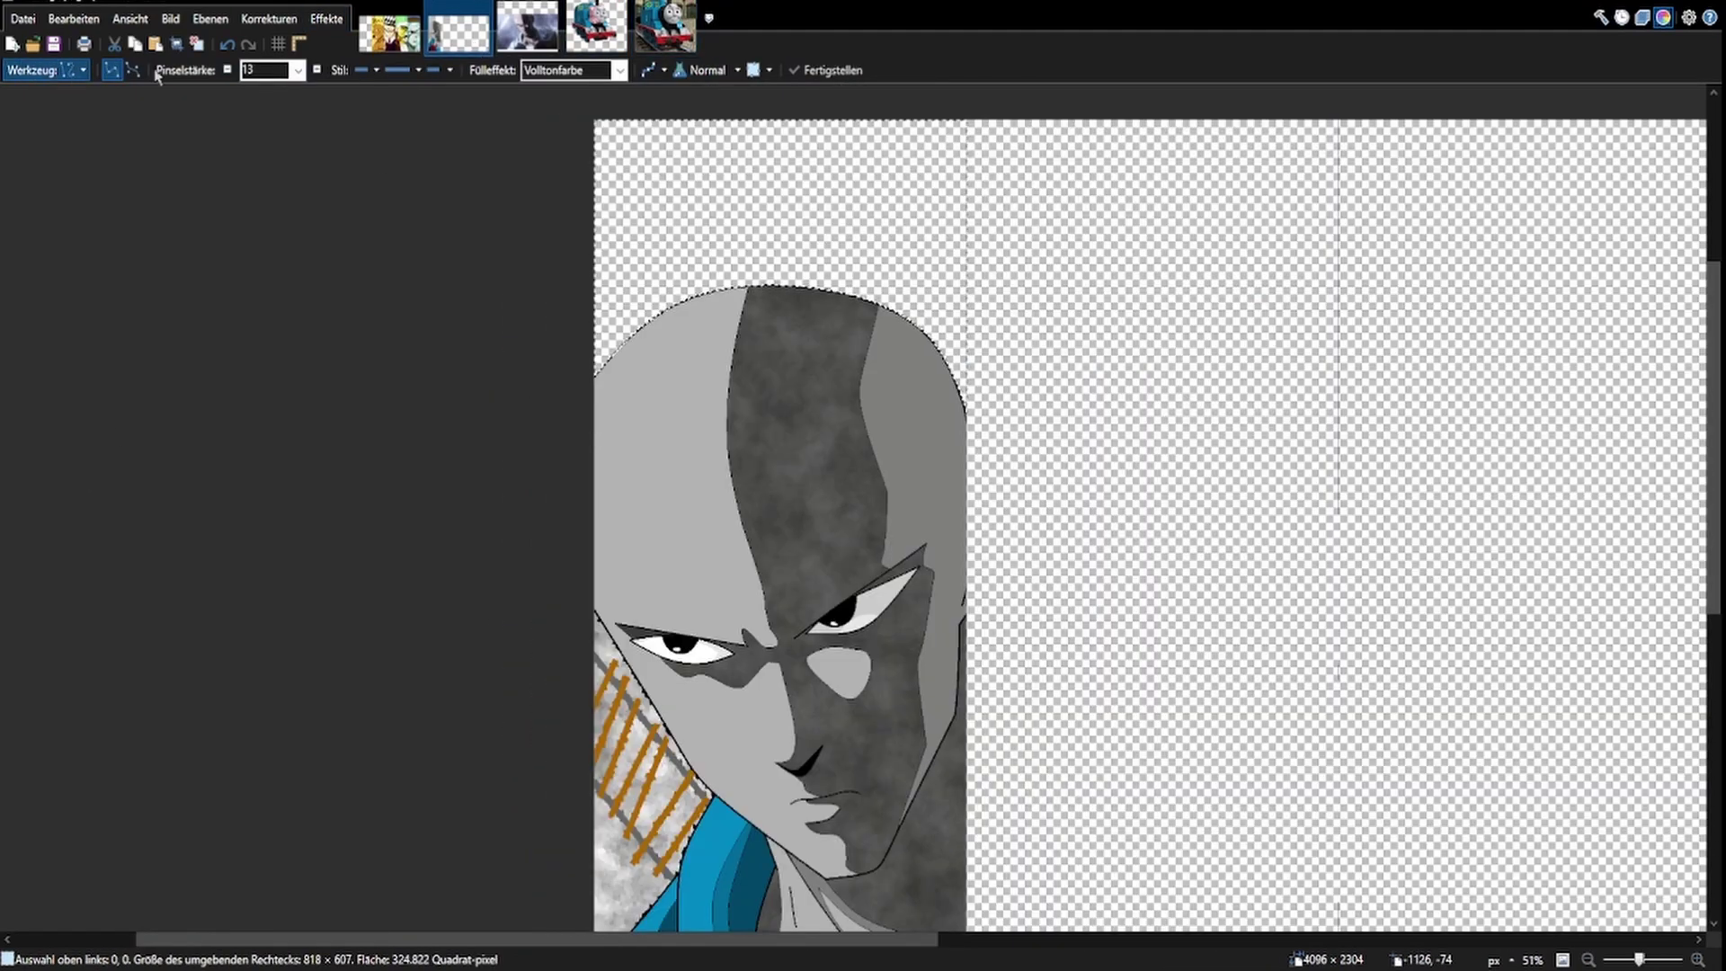
pyautogui.moveTo(458, 236); pyautogui.dragTo(1057, 251)
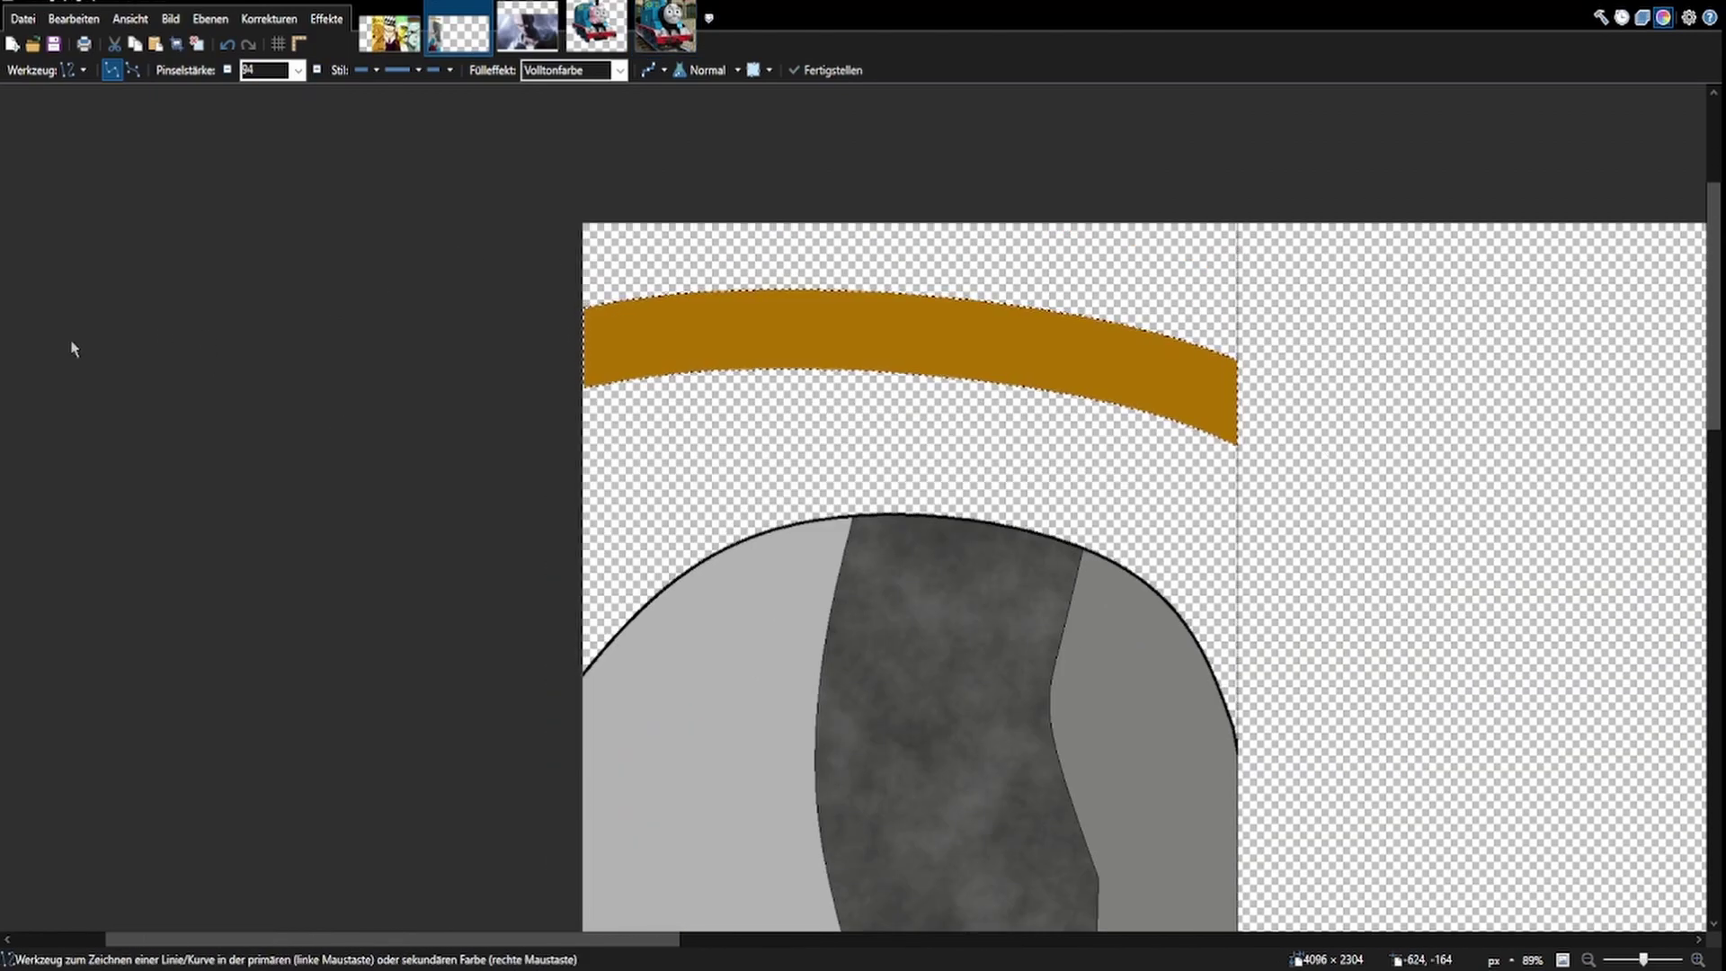
# Step: Draw darker brown 14-pixel plank lines across the ochre arch, tilting them increasingly toward its descending end
pyautogui.moveTo(760, 366); pyautogui.dragTo(762, 292)
pyautogui.moveTo(839, 369); pyautogui.dragTo(834, 294)
pyautogui.moveTo(875, 371); pyautogui.dragTo(879, 295)
pyautogui.moveTo(930, 376); pyautogui.dragTo(942, 300)
pyautogui.moveTo(984, 382); pyautogui.dragTo(983, 304)
pyautogui.moveTo(1032, 388); pyautogui.dragTo(1047, 310)
pyautogui.moveTo(1070, 395); pyautogui.dragTo(1092, 319)
pyautogui.moveTo(1119, 409); pyautogui.dragTo(1137, 330)
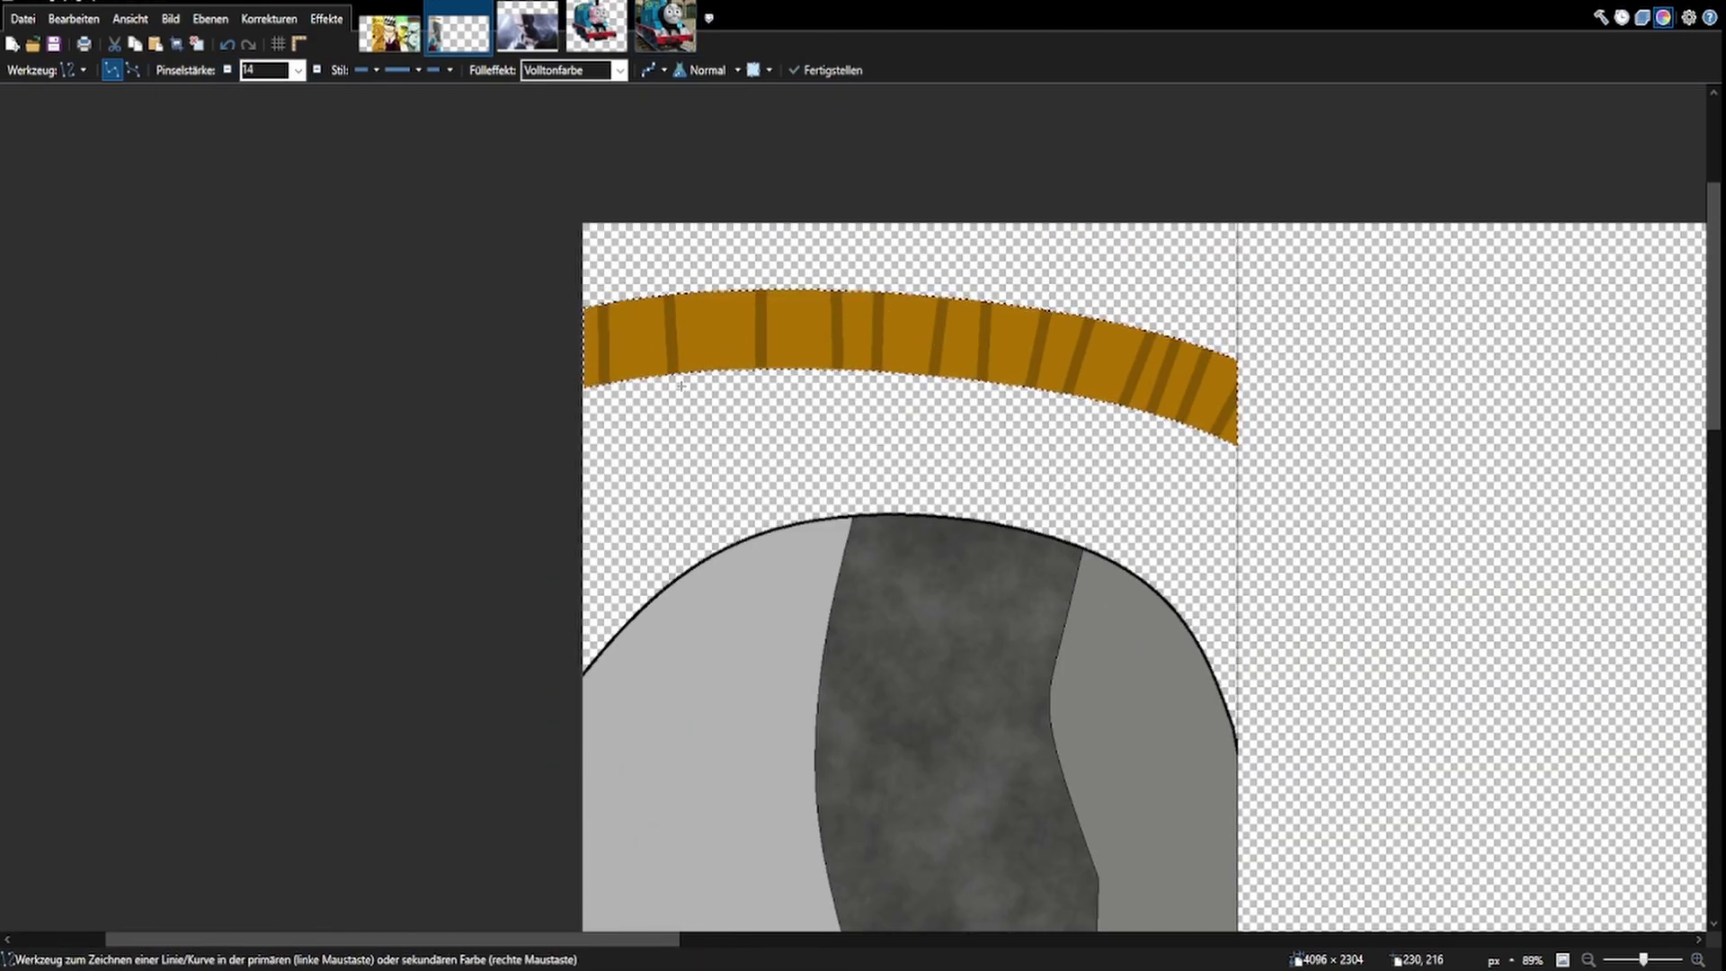
# Step: Add thin, slightly slanted wood grain lines between the dark plank lines on the arch
pyautogui.moveTo(937, 297); pyautogui.dragTo(945, 472)
pyautogui.moveTo(956, 385); pyautogui.dragTo(1072, 490)
pyautogui.moveTo(640, 203); pyautogui.dragTo(591, 429)
pyautogui.moveTo(1189, 313); pyautogui.dragTo(1096, 457)
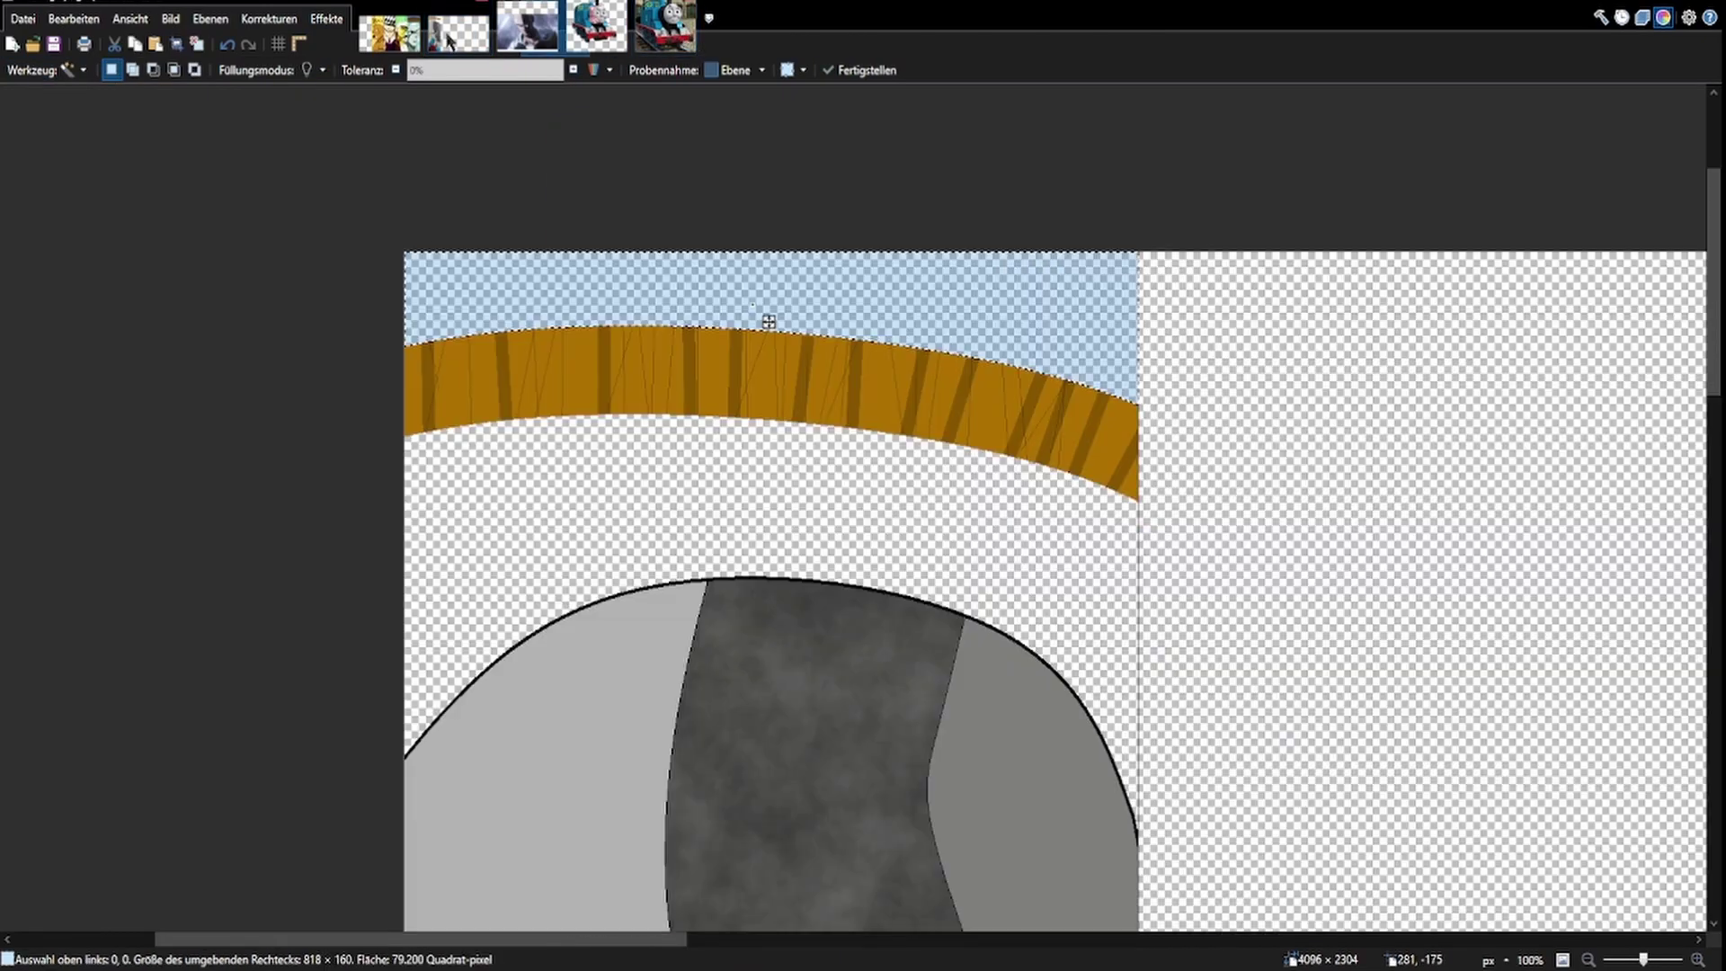
# Step: Fill the strip above the arch with pale yellow and the wall between arch and head with dark green
pyautogui.press('g')
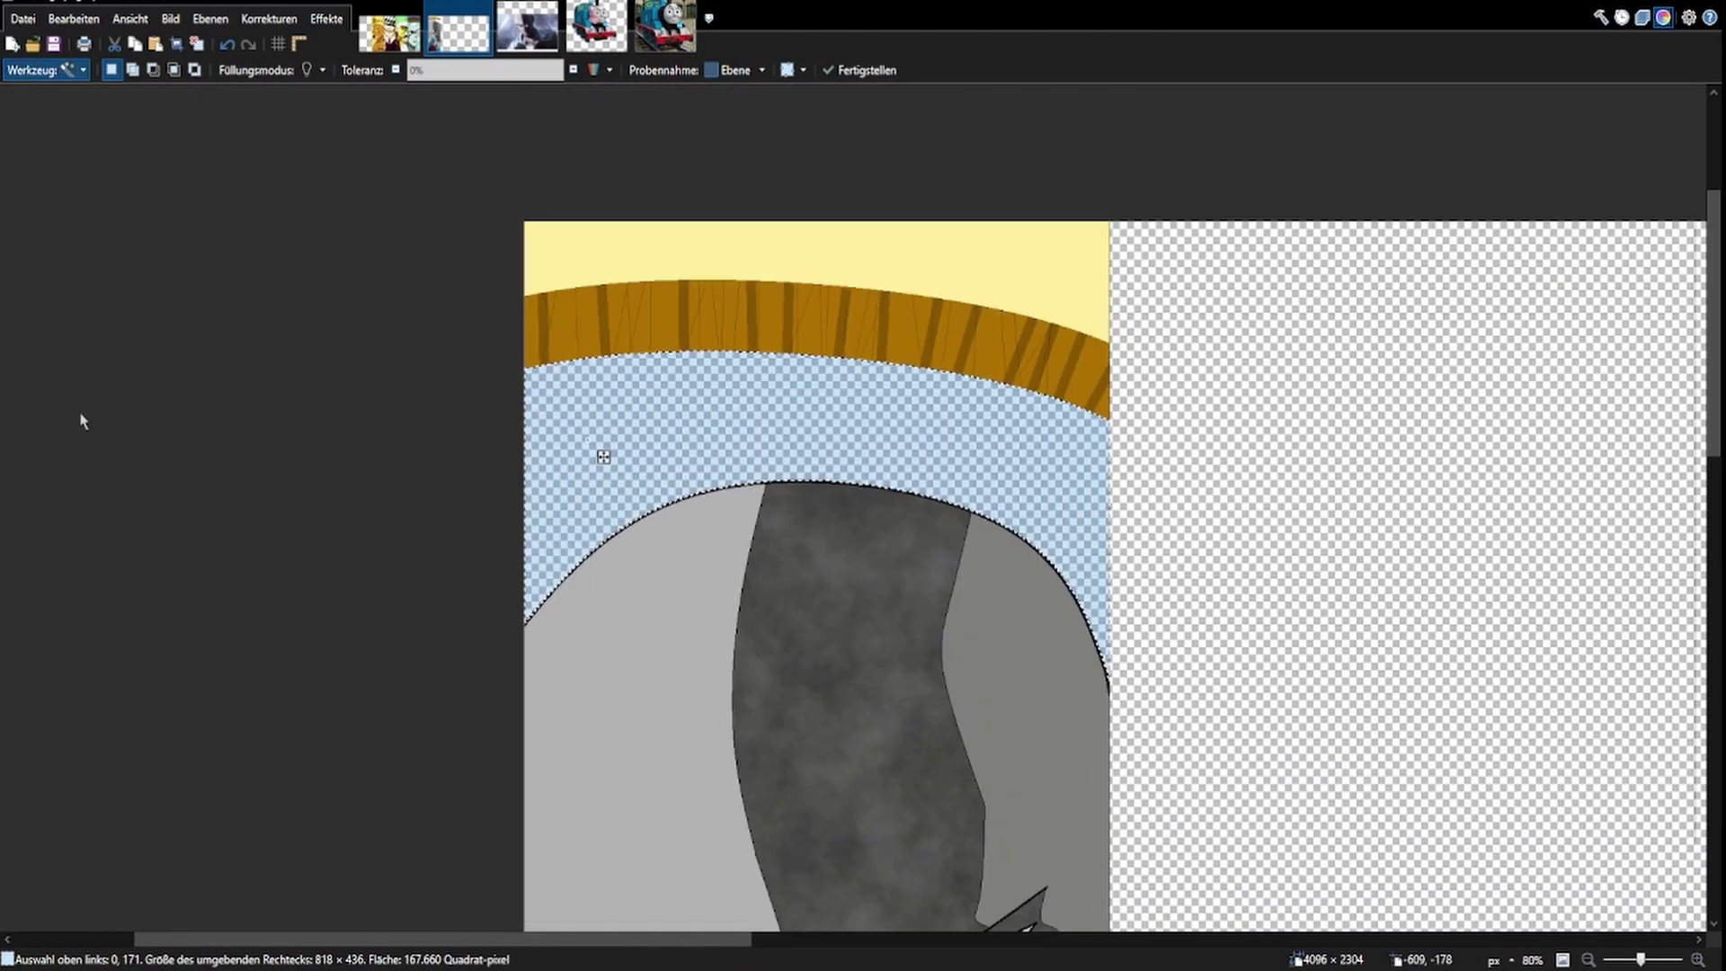
pyautogui.press('g')
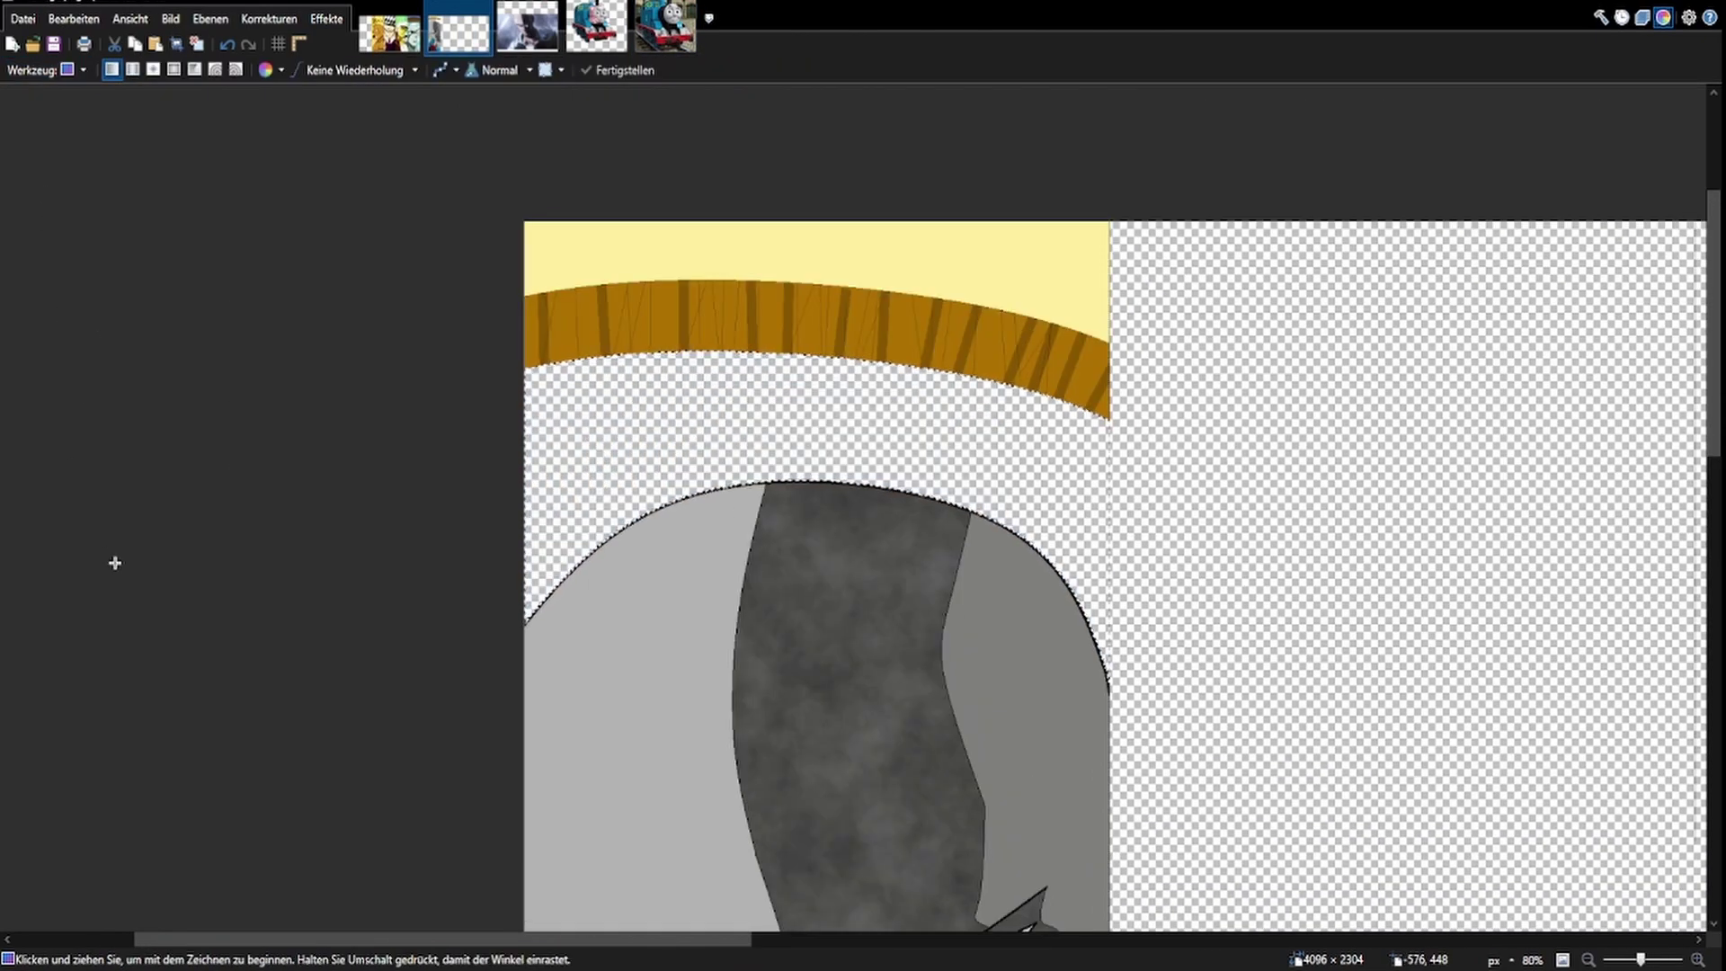
pyautogui.press('o')
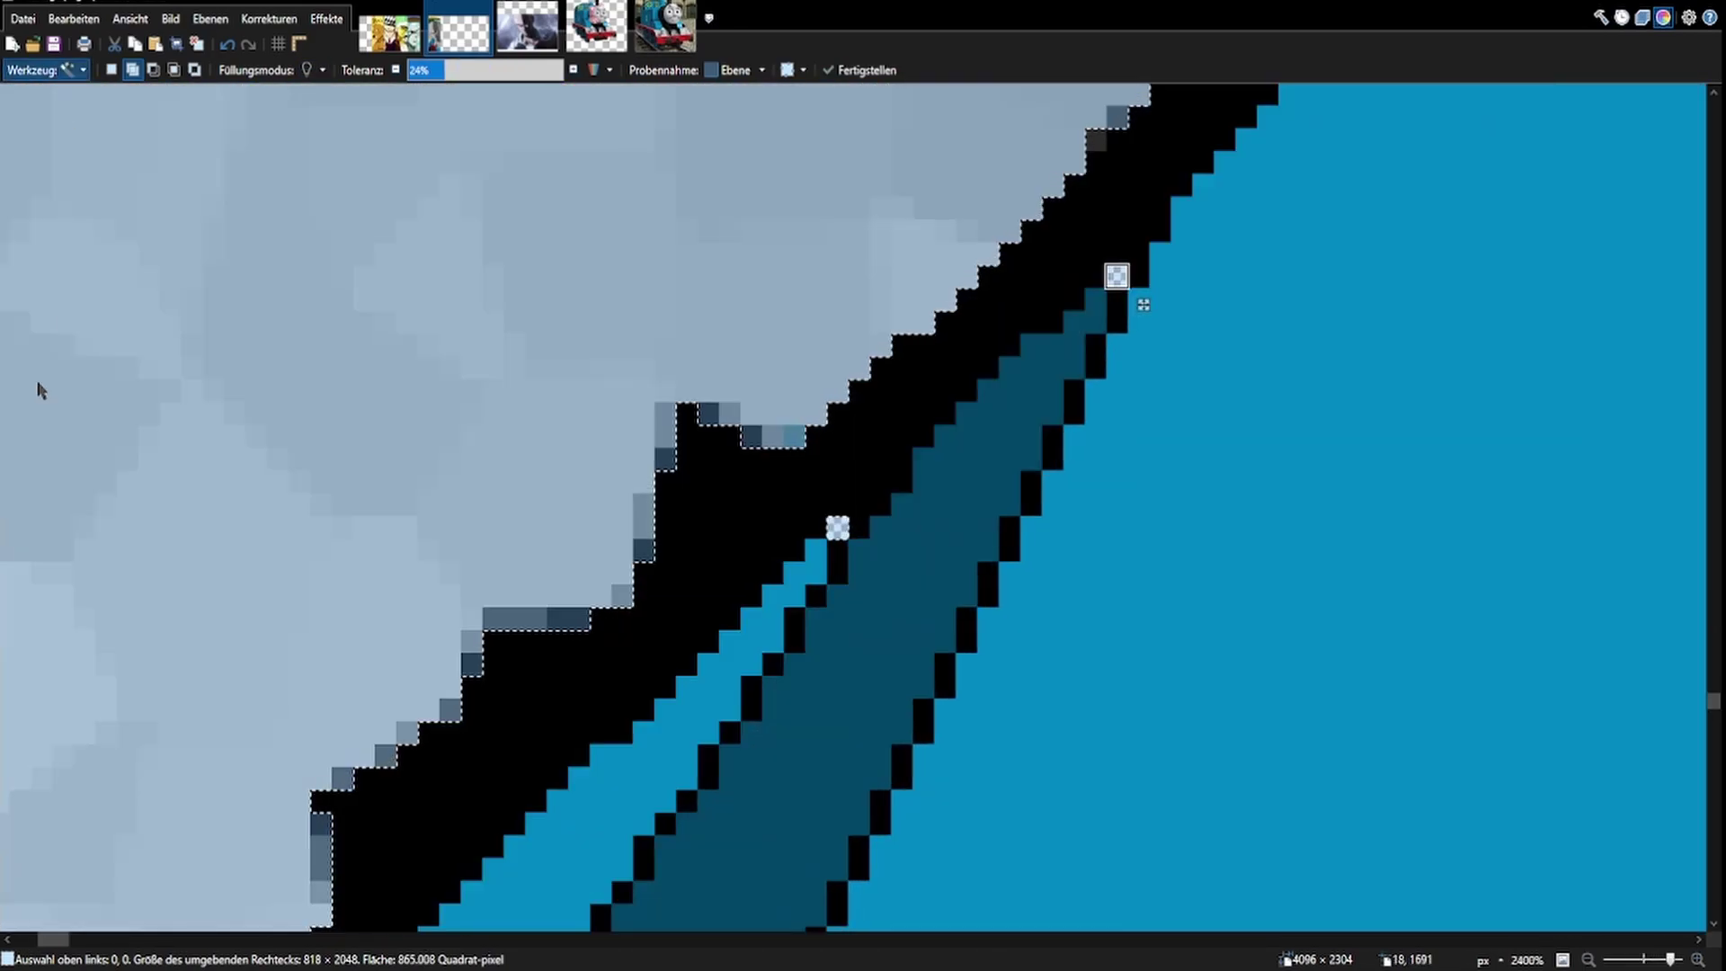
# Step: Select the background areas around the figure and blur them
pyautogui.press('p')
pyautogui.press('s')
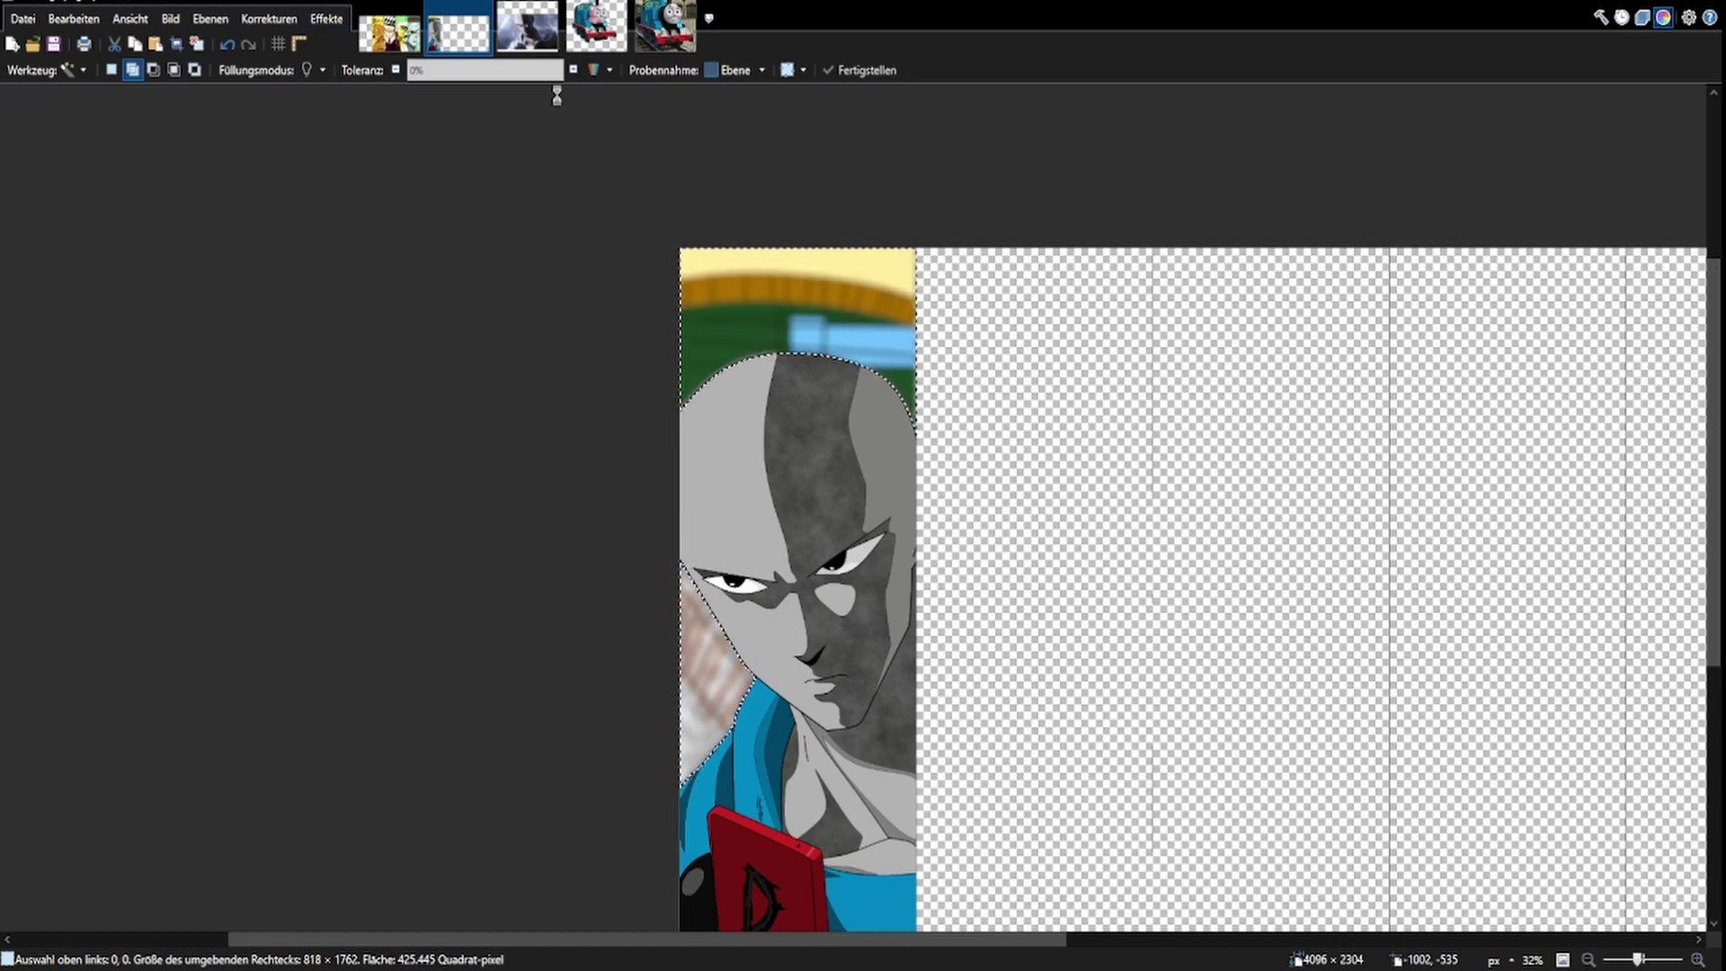
pyautogui.scroll(-2, 741, 358)
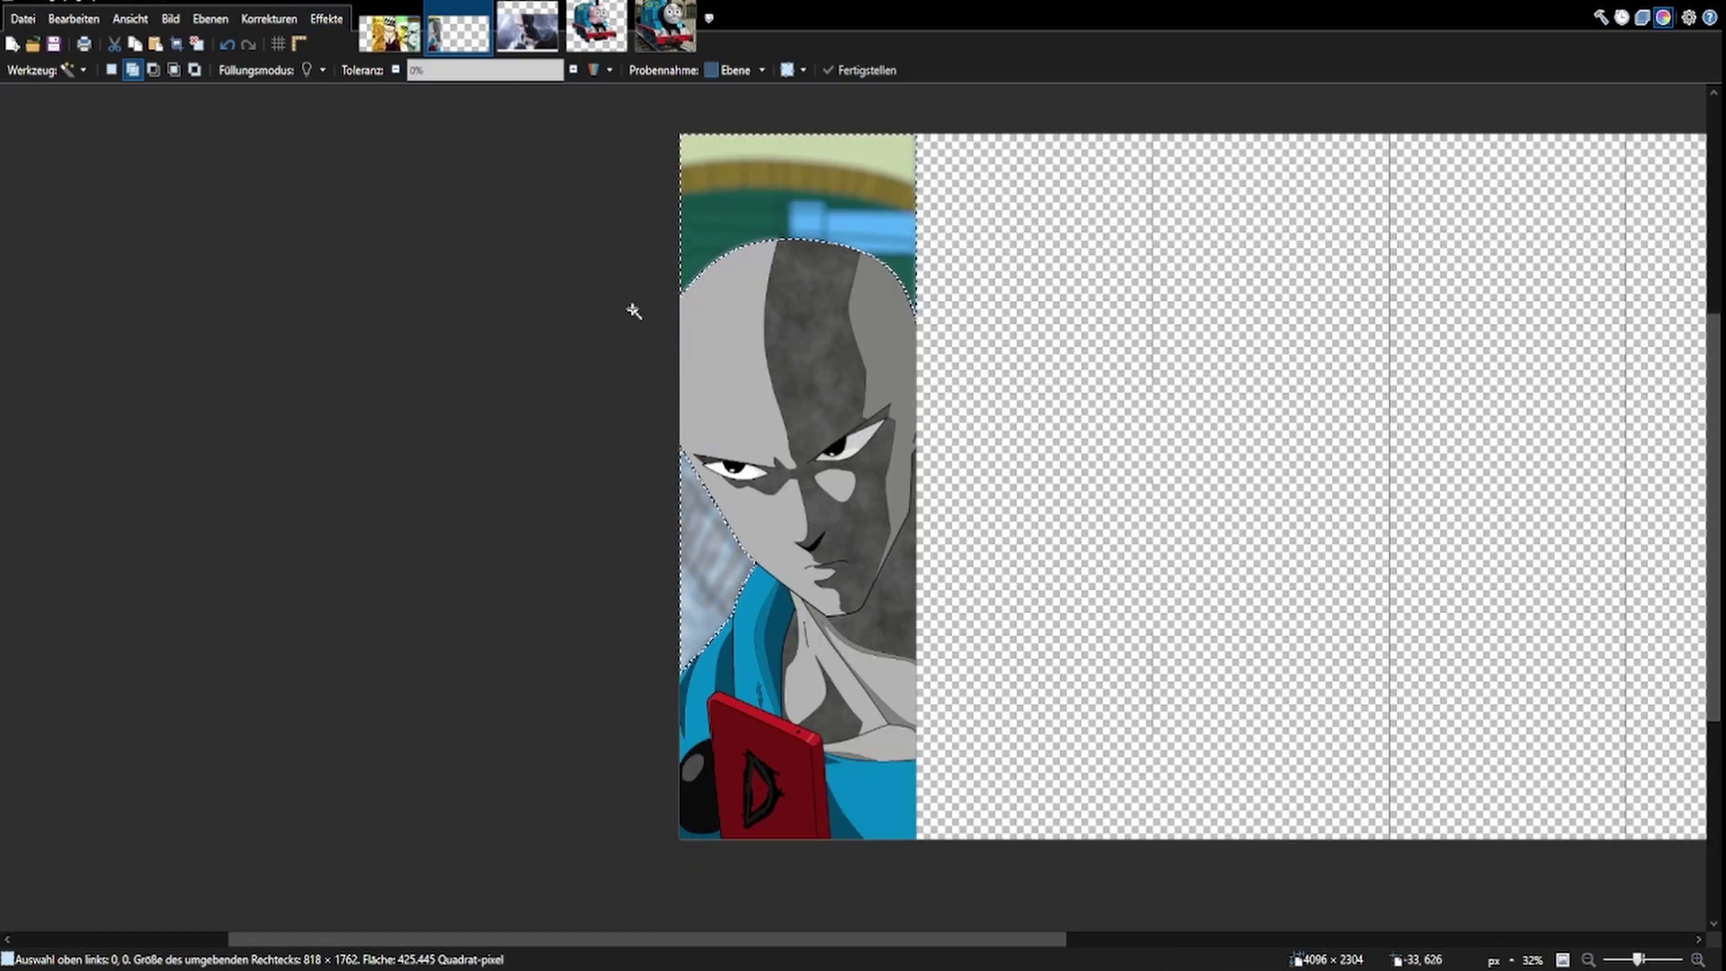